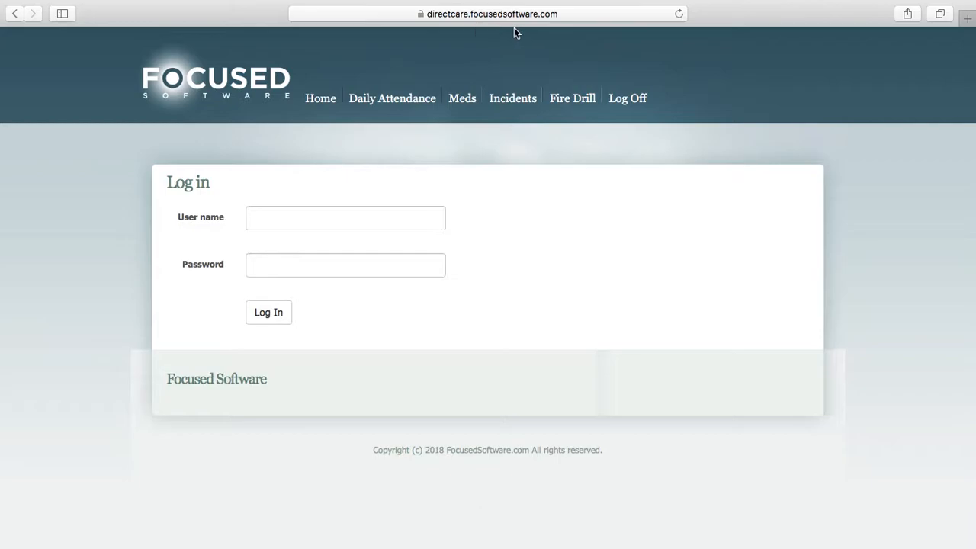
# View the direct care web address in the Pages document and return to the login page in Safari
pyautogui.hotkey('ctrl', 'Right')
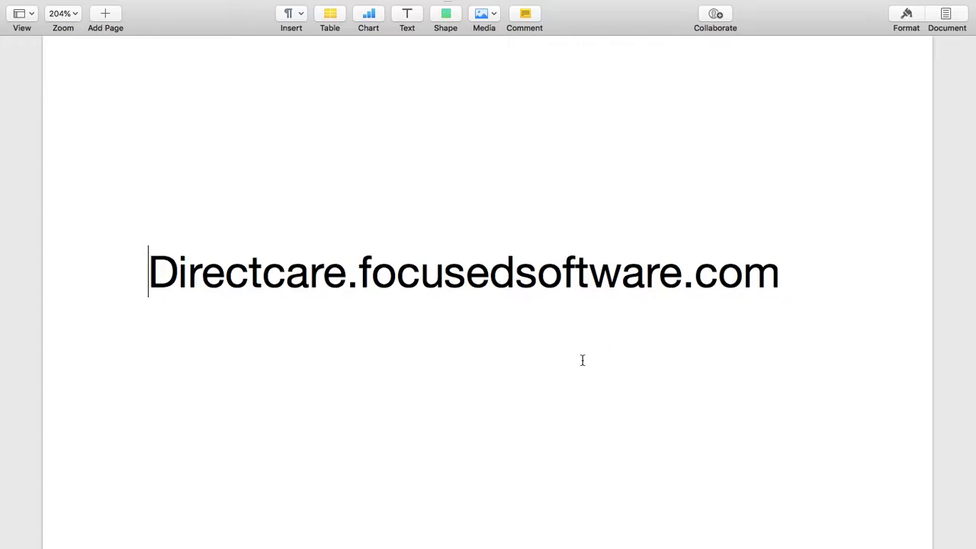
pyautogui.hotkey('ctrl', 'Left')
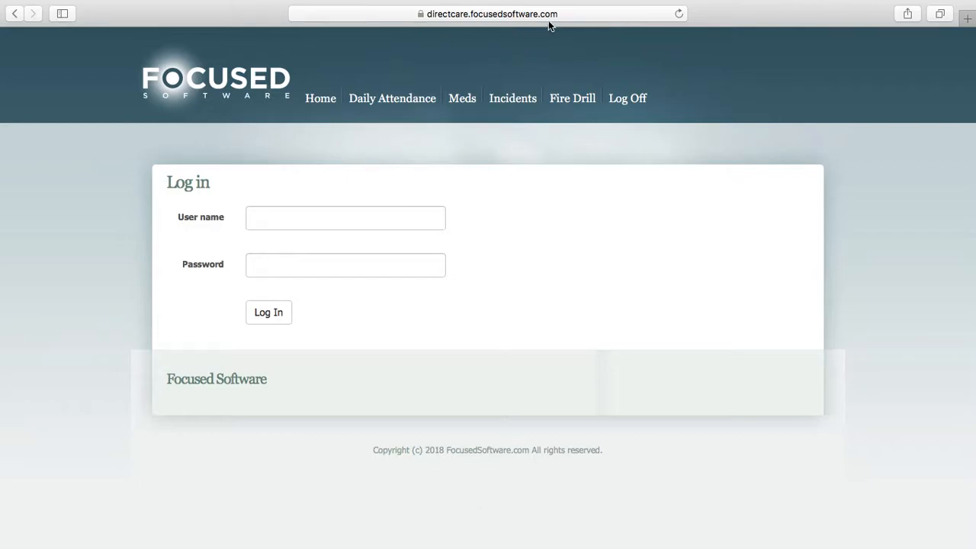
# Load focusedsoftware.com in a new browser tab and open the Direct Care Login page from its quick links
pyautogui.click(969, 22)
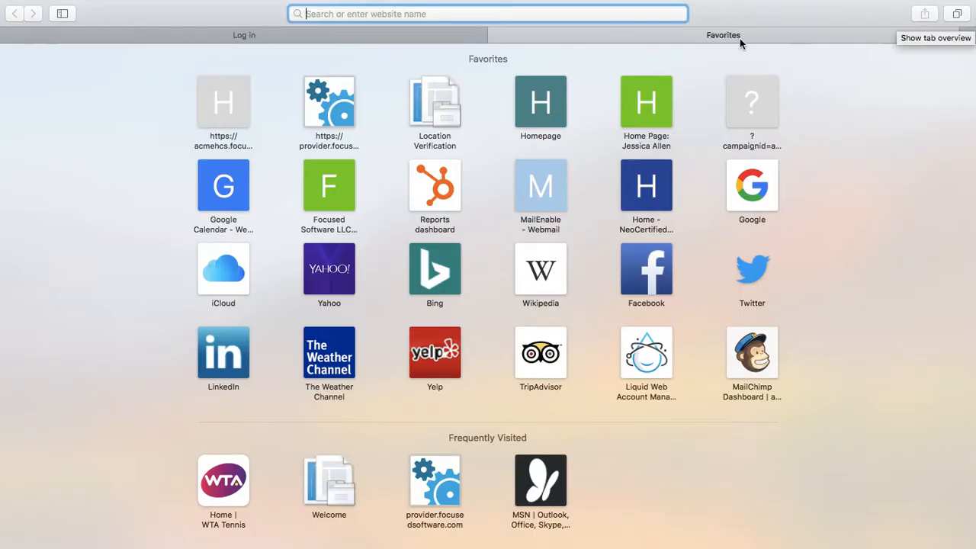
pyautogui.write('focuse')
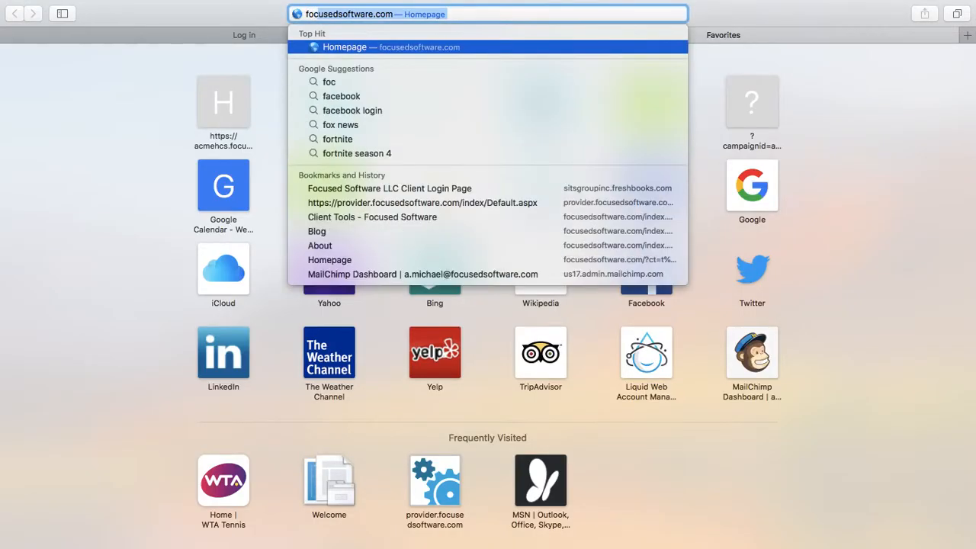
pyautogui.write('dsof')
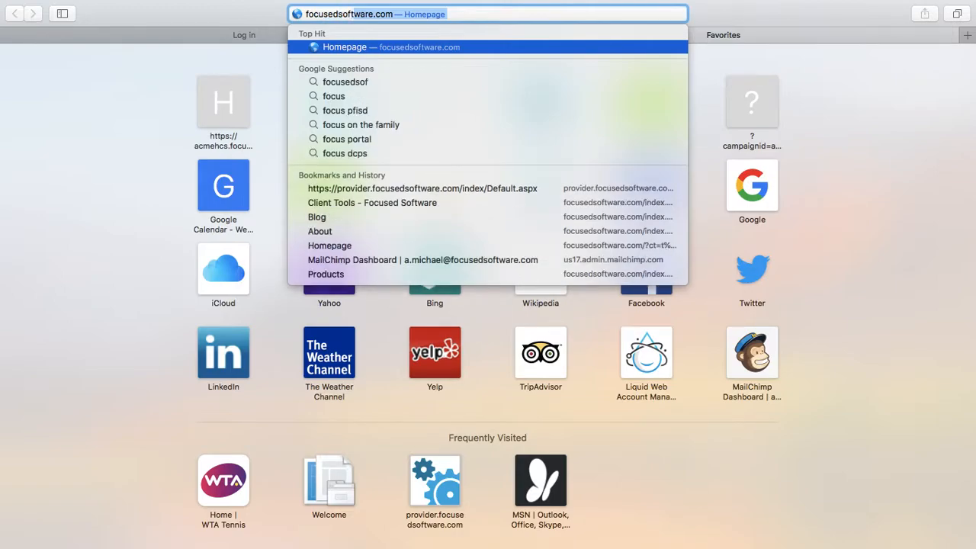
pyautogui.write('tware.com')
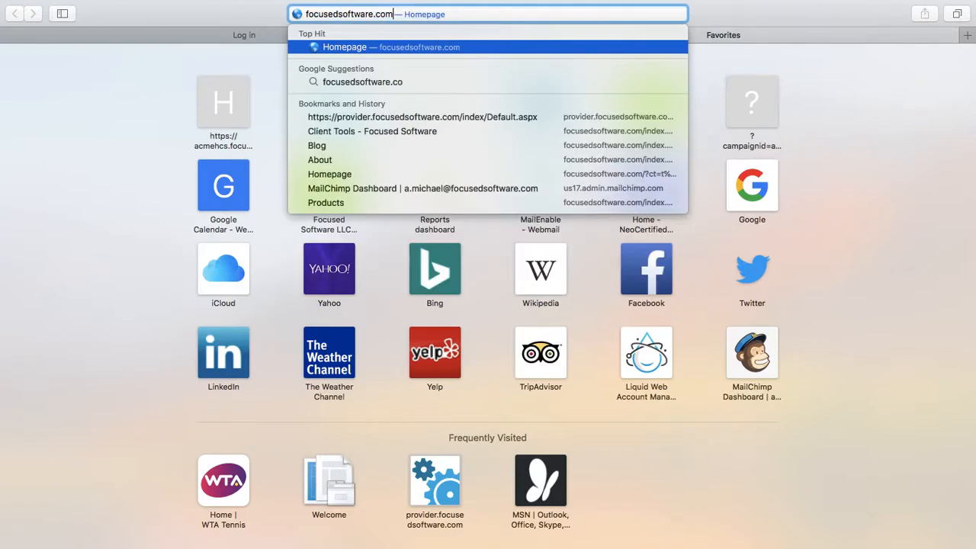
pyautogui.press('Return')
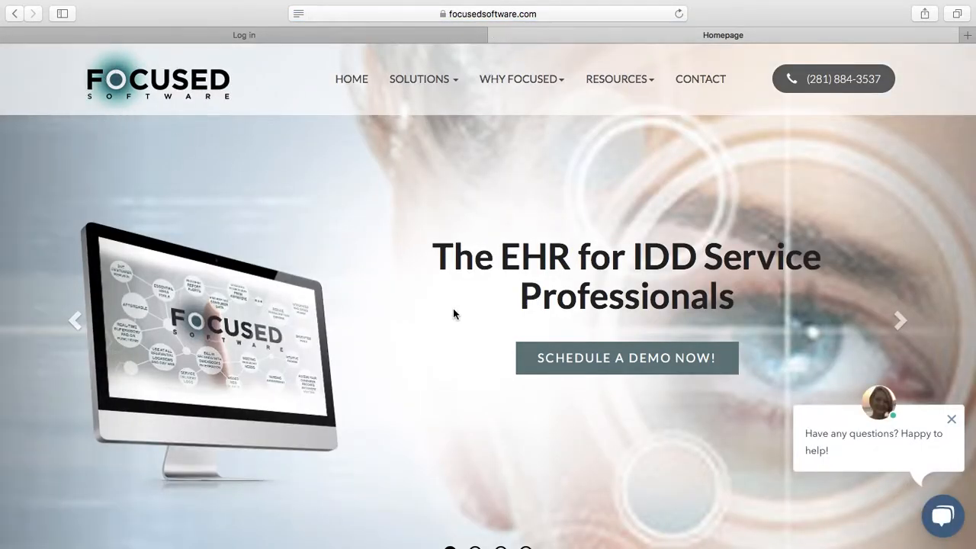
pyautogui.scroll(-15, 453, 313)
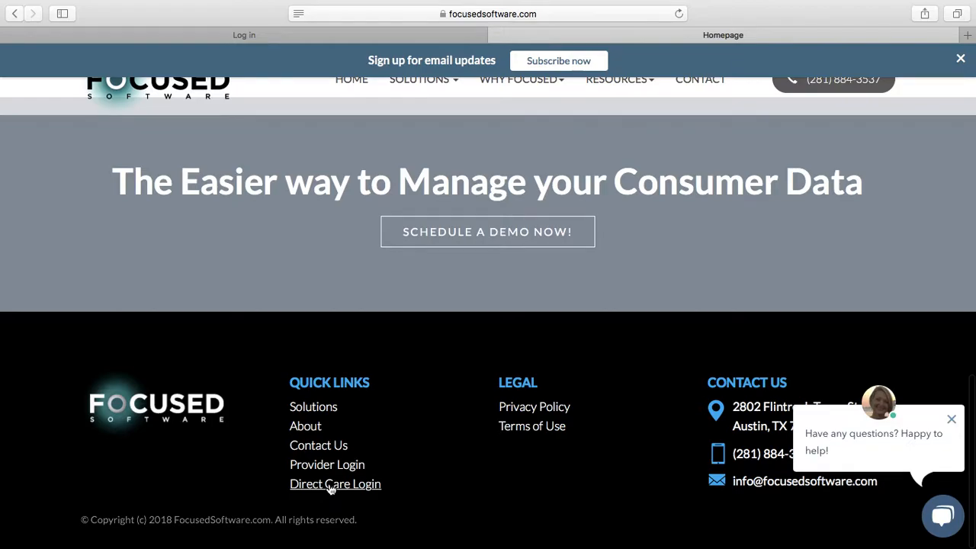
pyautogui.click(330, 485)
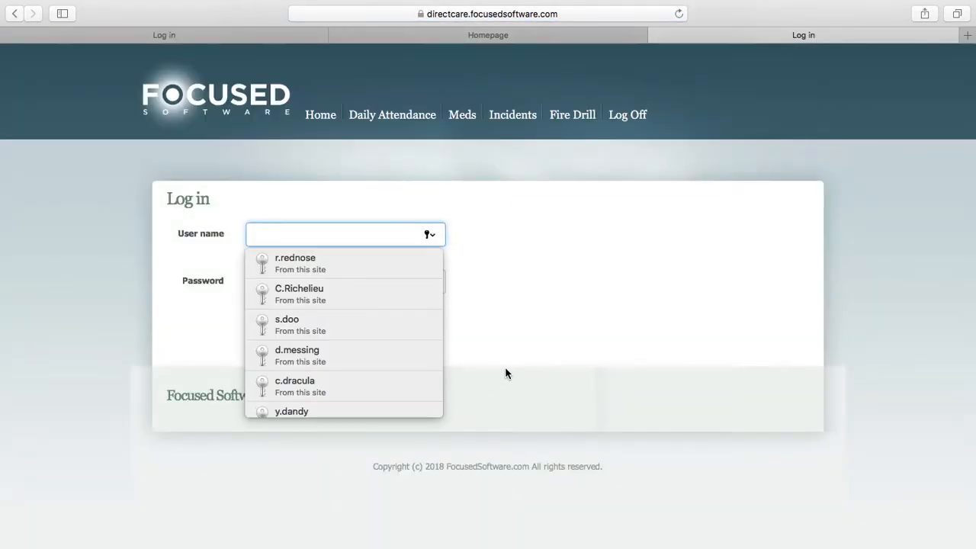
# Close the extra login tab and the Homepage tab, leaving only the original direct care login page
pyautogui.click(504, 374)
pyautogui.click(656, 35)
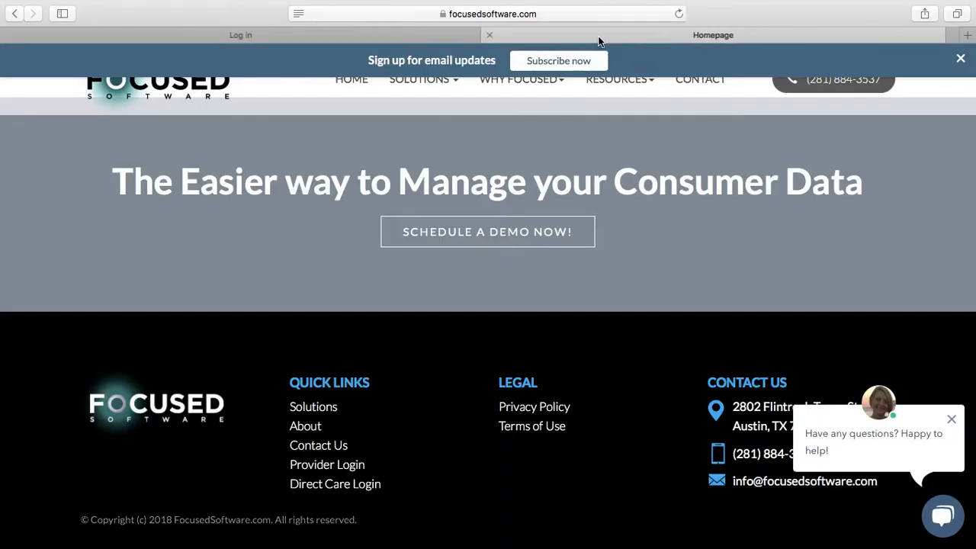
pyautogui.click(497, 32)
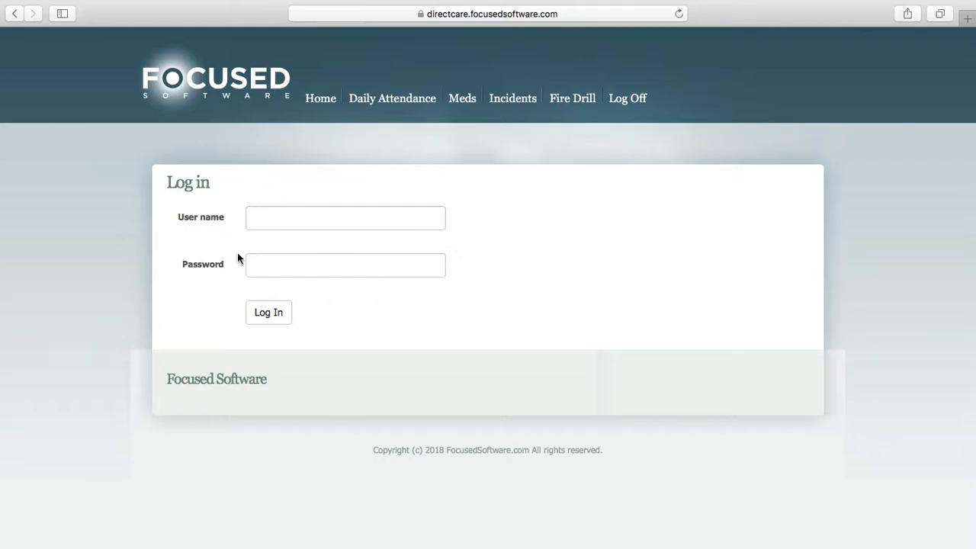
# Log in to the direct care site with the first saved account's user name and password
pyautogui.click(267, 220)
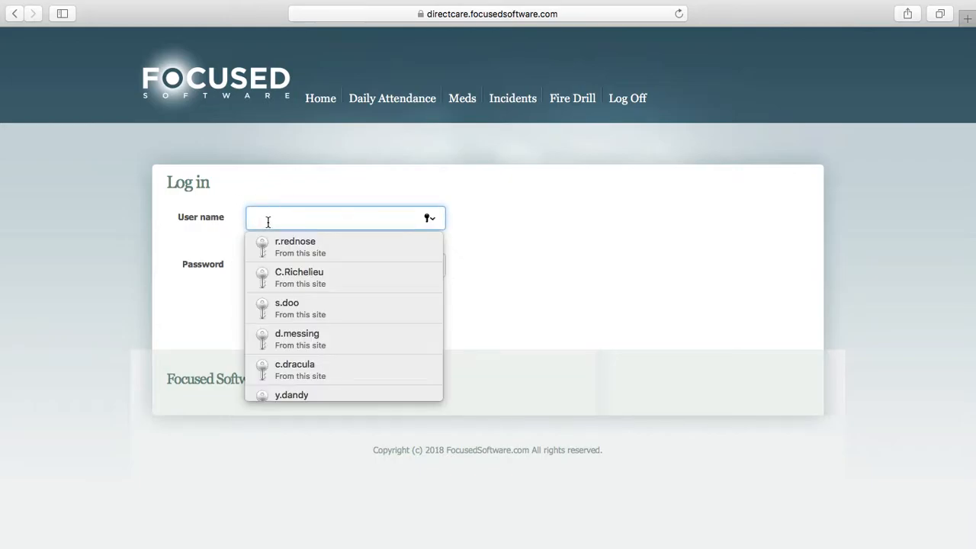
pyautogui.click(294, 246)
pyautogui.click(312, 223)
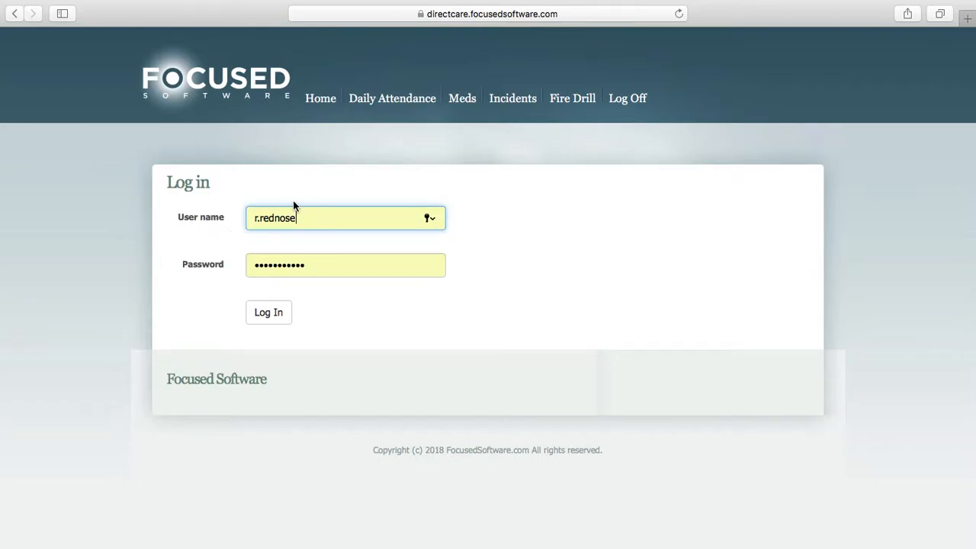
pyautogui.click(266, 315)
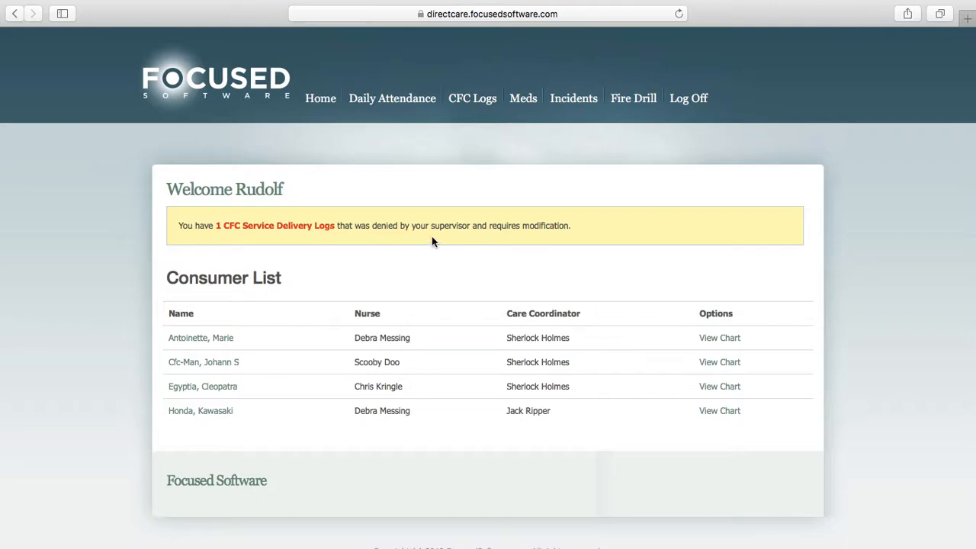
# Start a CFC Service Delivery Log for the second client in the list, dated 4/23/2018
pyautogui.moveTo(498, 98)
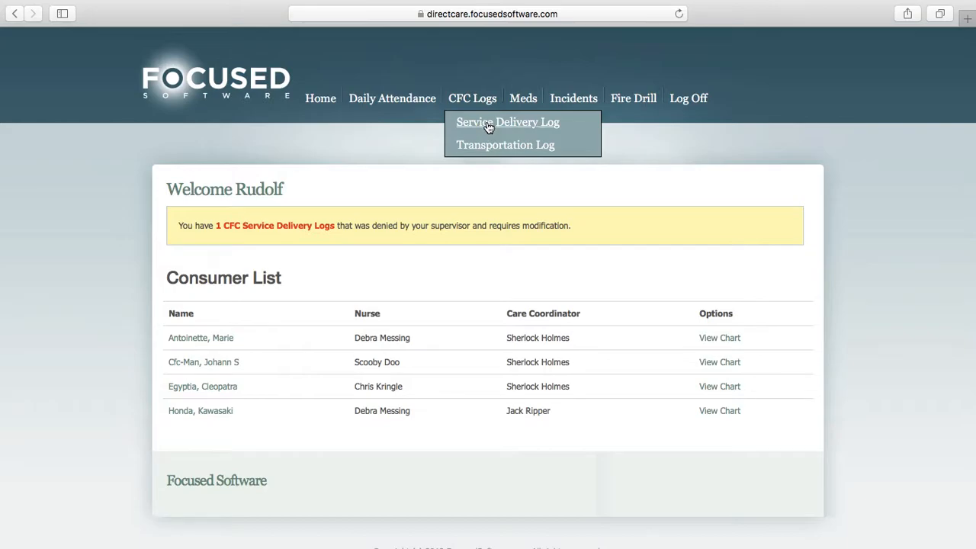
pyautogui.click(488, 125)
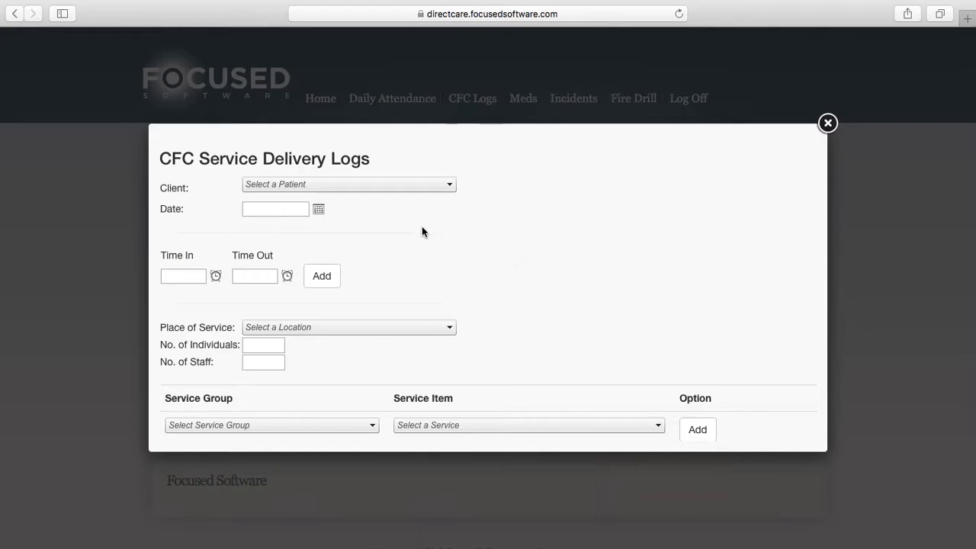
pyautogui.click(428, 184)
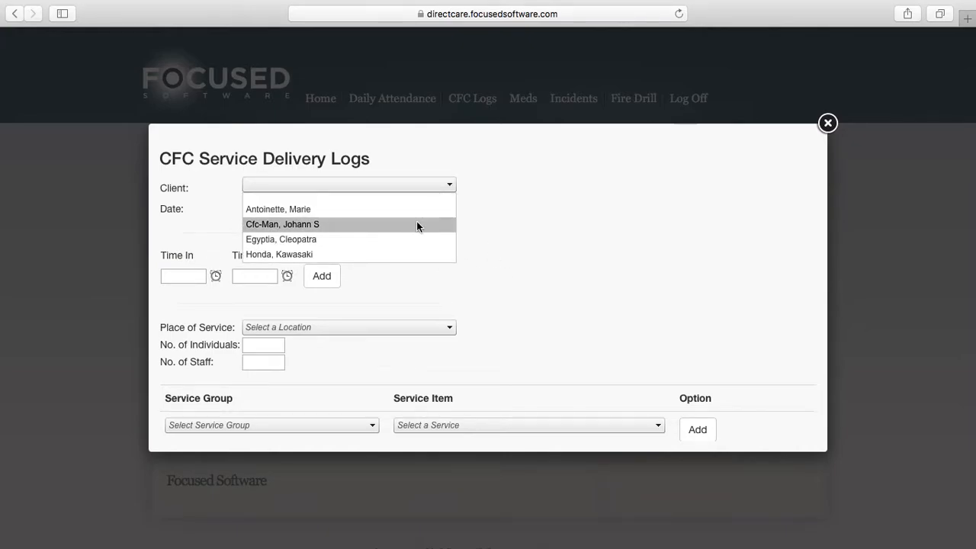
pyautogui.click(348, 226)
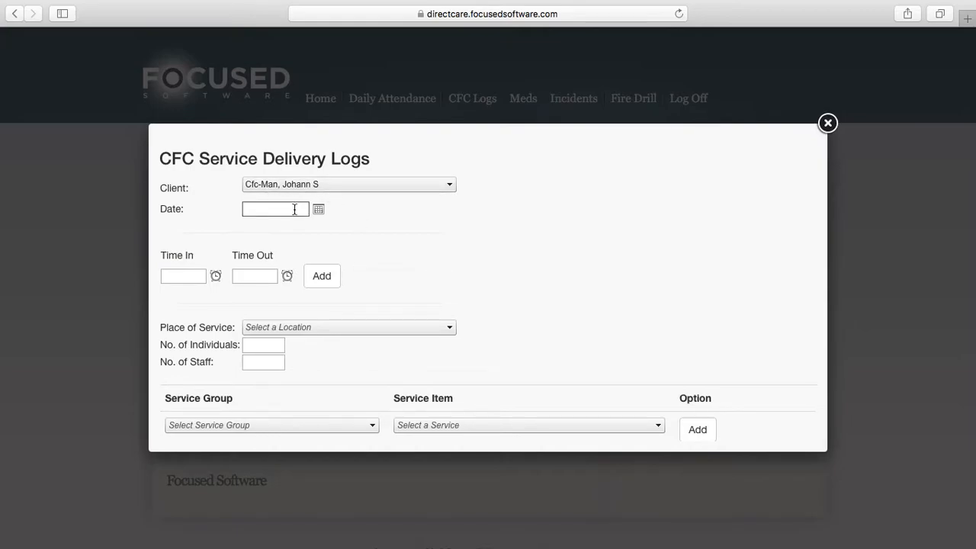
pyautogui.click(319, 211)
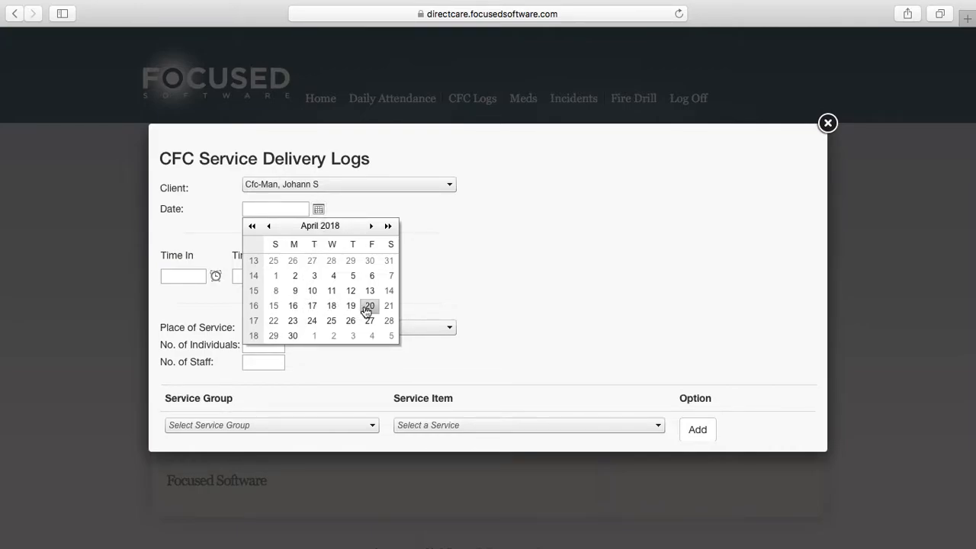
pyautogui.click(293, 323)
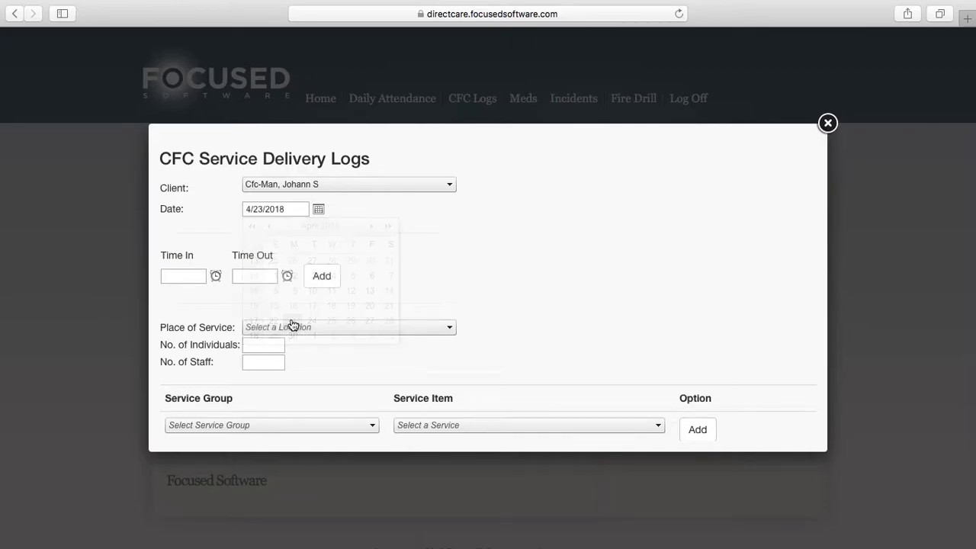
# Add a service time entry from 8:00 AM to 10:30 AM to the log
pyautogui.click(195, 275)
pyautogui.write('8')
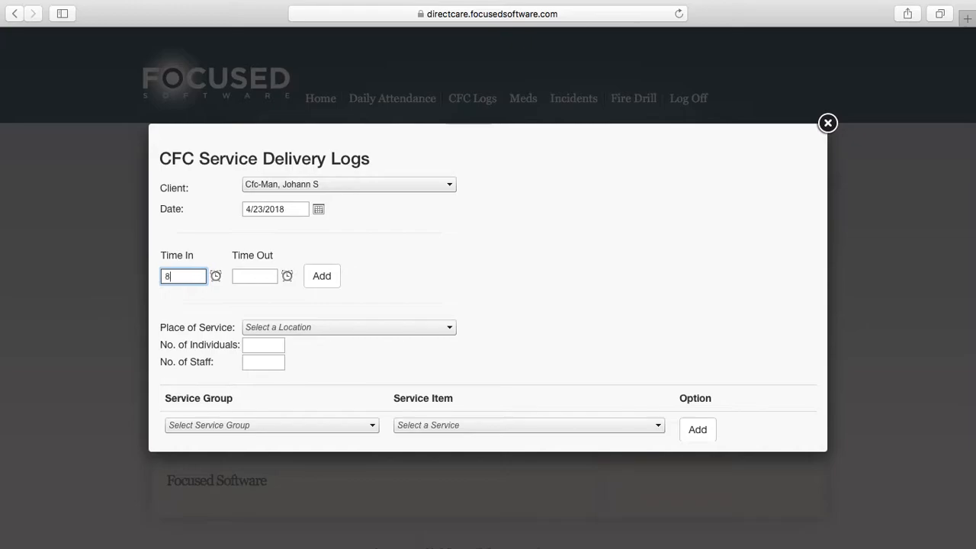
pyautogui.click(263, 276)
pyautogui.write('10.30')
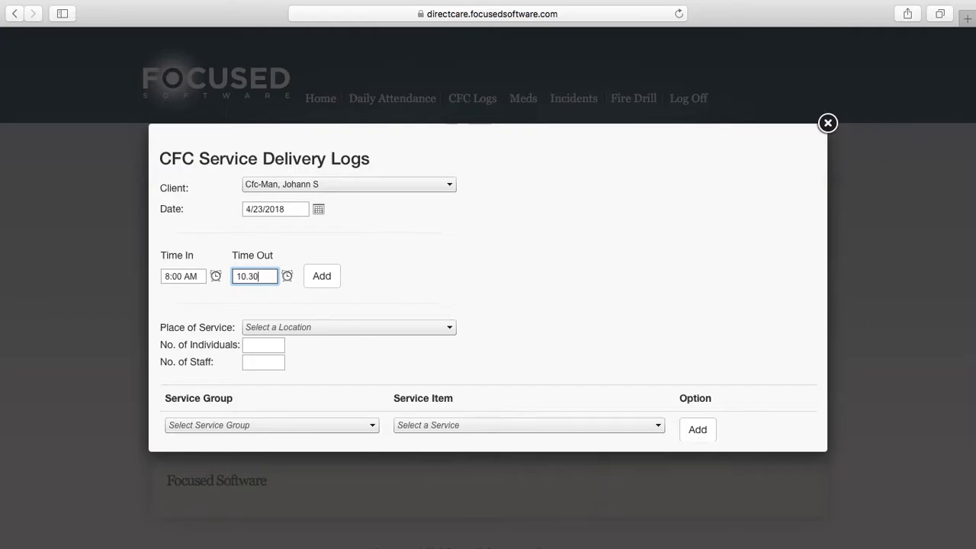
pyautogui.click(321, 276)
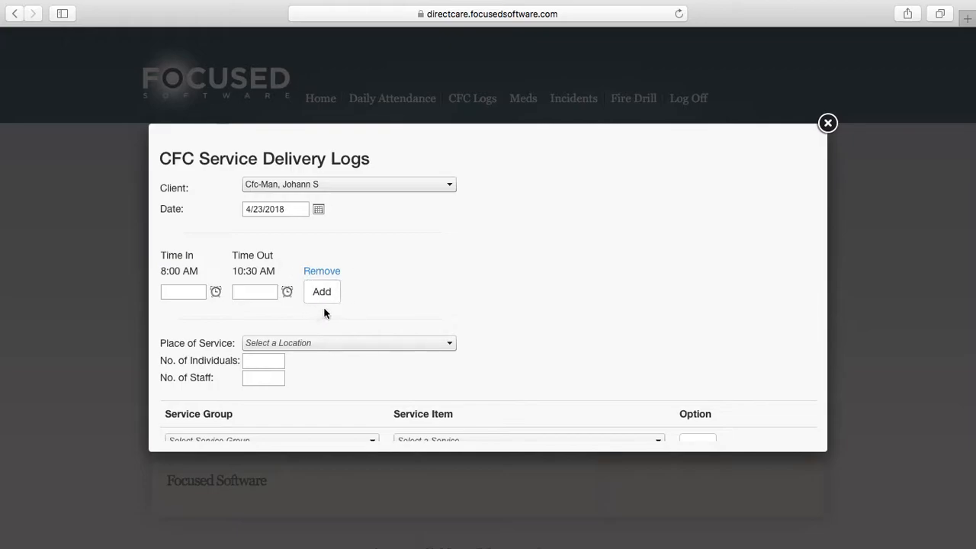
# Add a second service time entry from 1:00 PM to 3:00 PM
pyautogui.click(186, 290)
pyautogui.write('1pm')
pyautogui.click(189, 312)
pyautogui.click(249, 291)
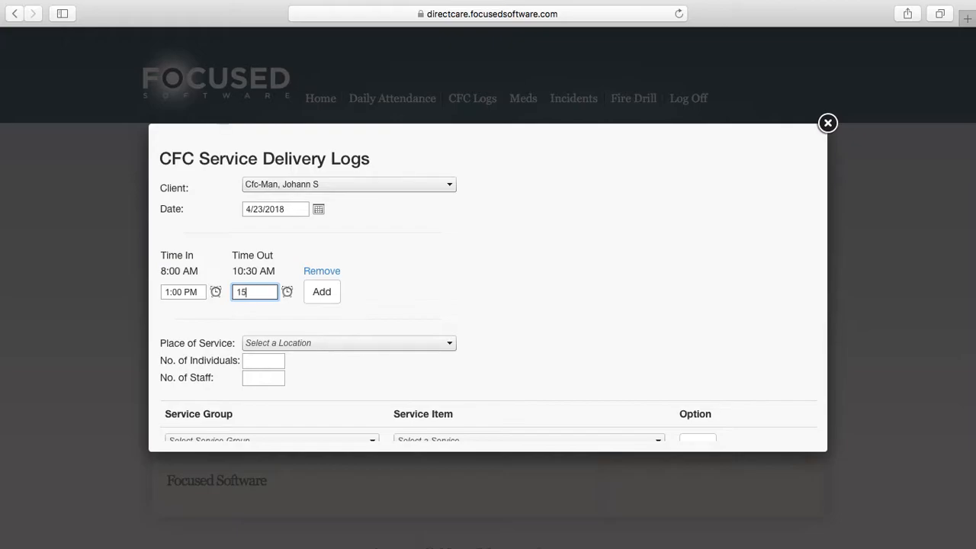
pyautogui.click(240, 306)
pyautogui.click(321, 292)
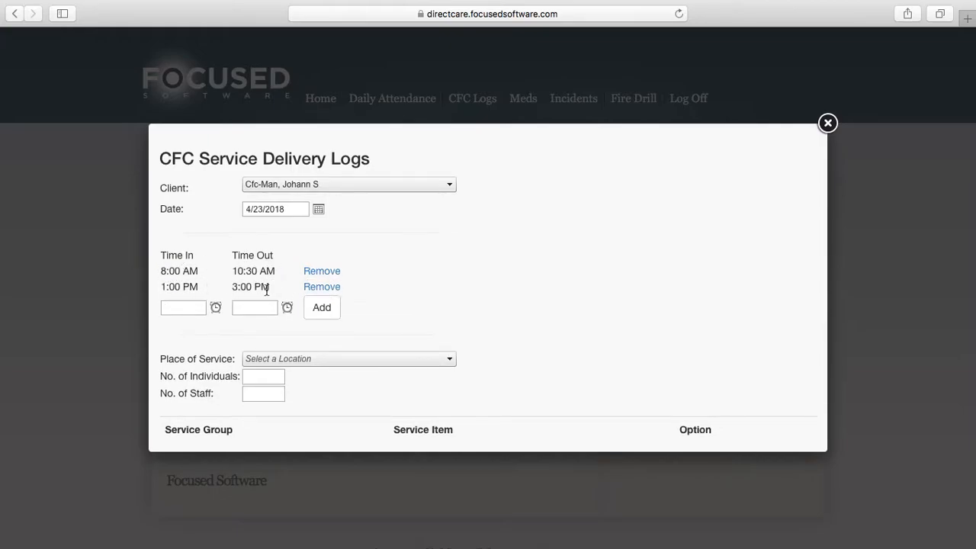
# Set the place of service to Home, with 1 individual and 1 staff member
pyautogui.scroll(-4, 483, 313)
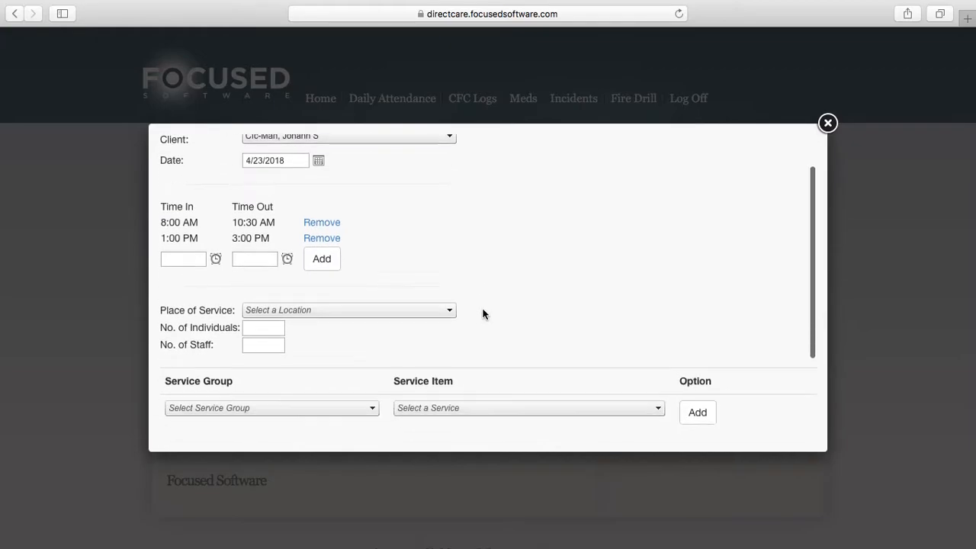
pyautogui.click(398, 221)
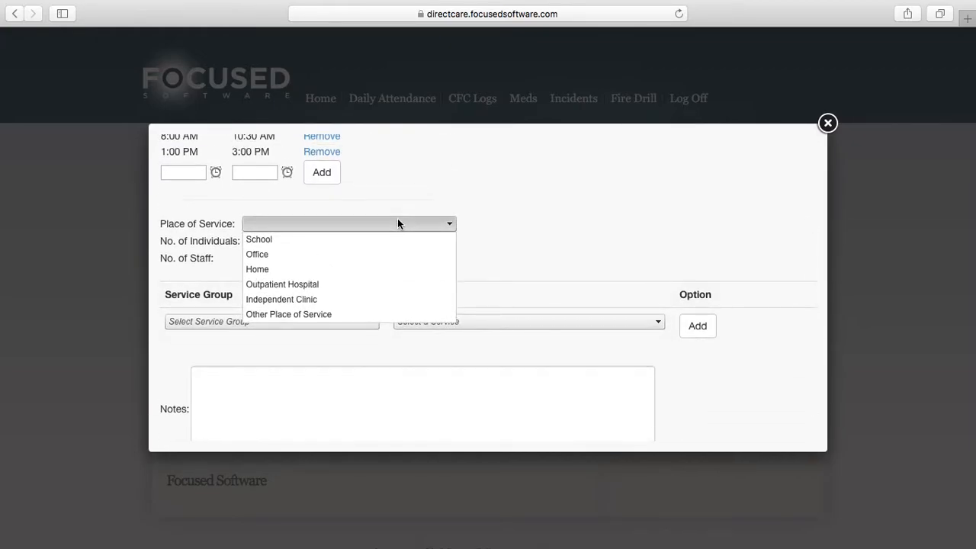
pyautogui.click(378, 270)
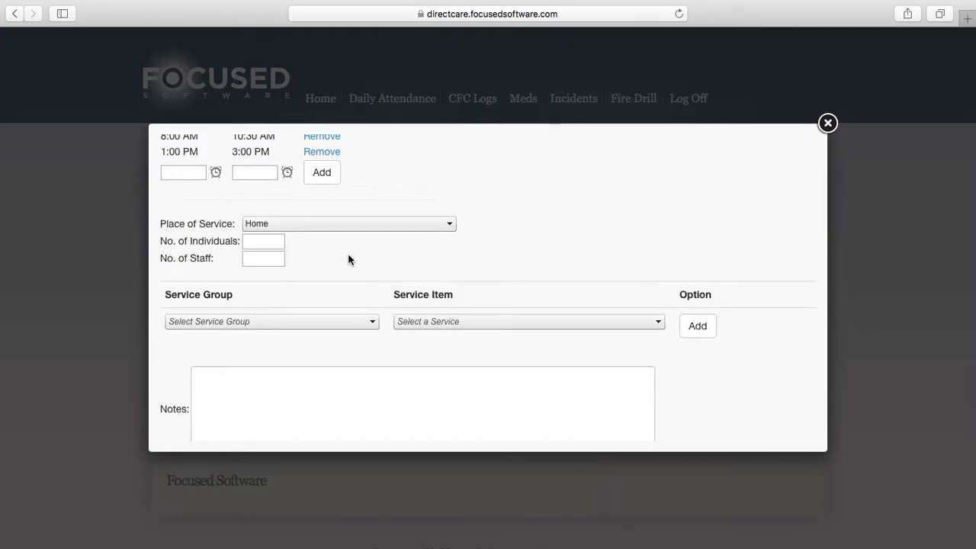
pyautogui.click(266, 242)
pyautogui.write('1')
pyautogui.scroll(3, 292, 242)
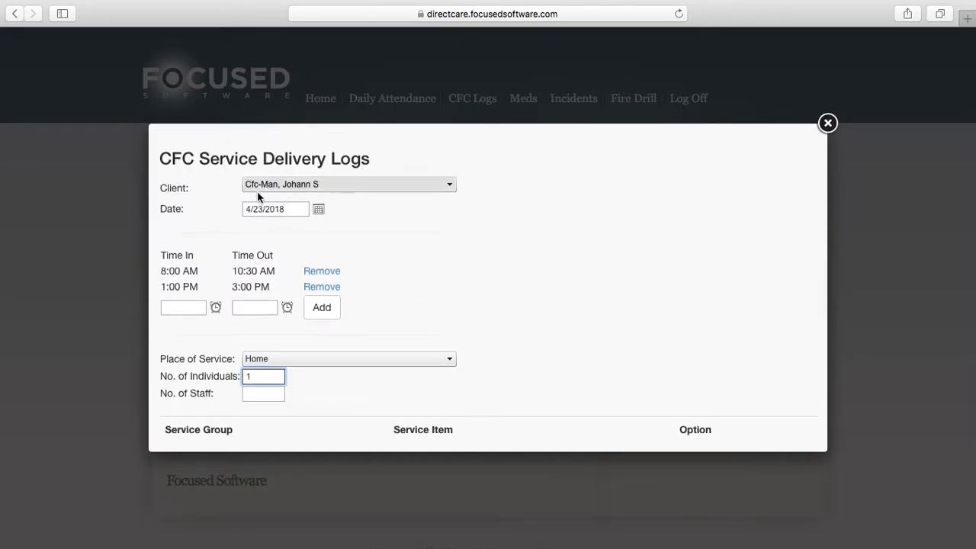
pyautogui.scroll(-1, 314, 291)
pyautogui.scroll(-3, 315, 292)
pyautogui.click(260, 275)
pyautogui.write('1')
pyautogui.click(309, 279)
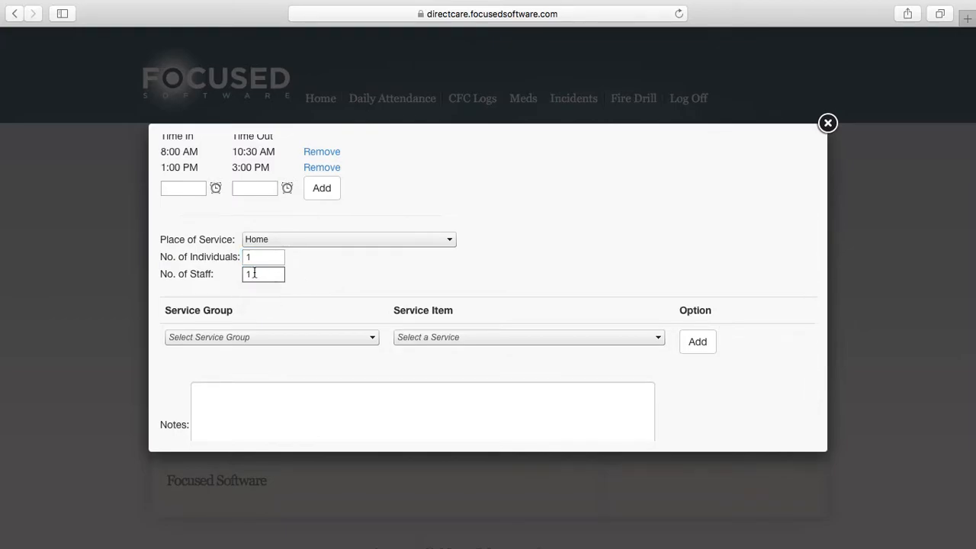
# Add the Activities of Daily Living services Assist with Ambulation and Mobility, Bathing, Dressing, Eating/Feeding and Housekeeping to the log
pyautogui.scroll(-2, 337, 290)
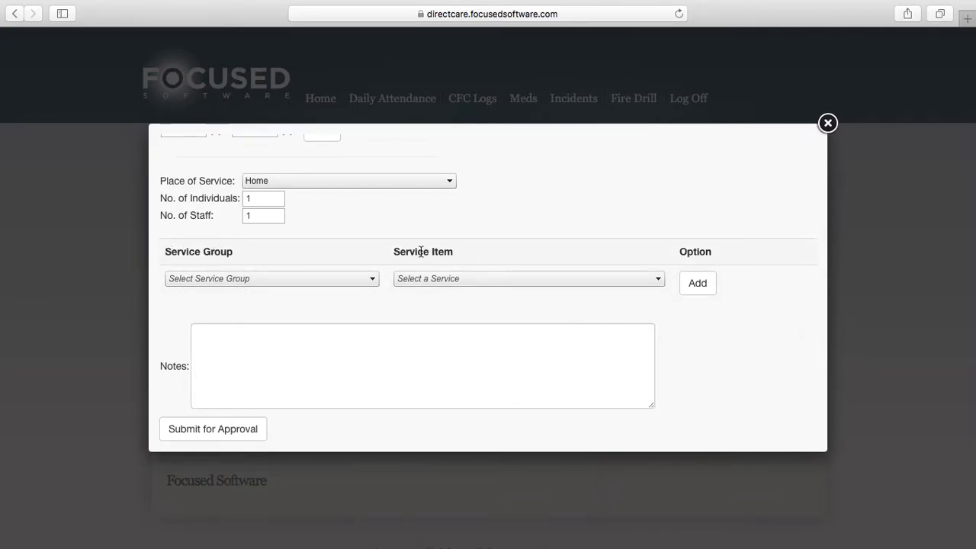
pyautogui.click(372, 281)
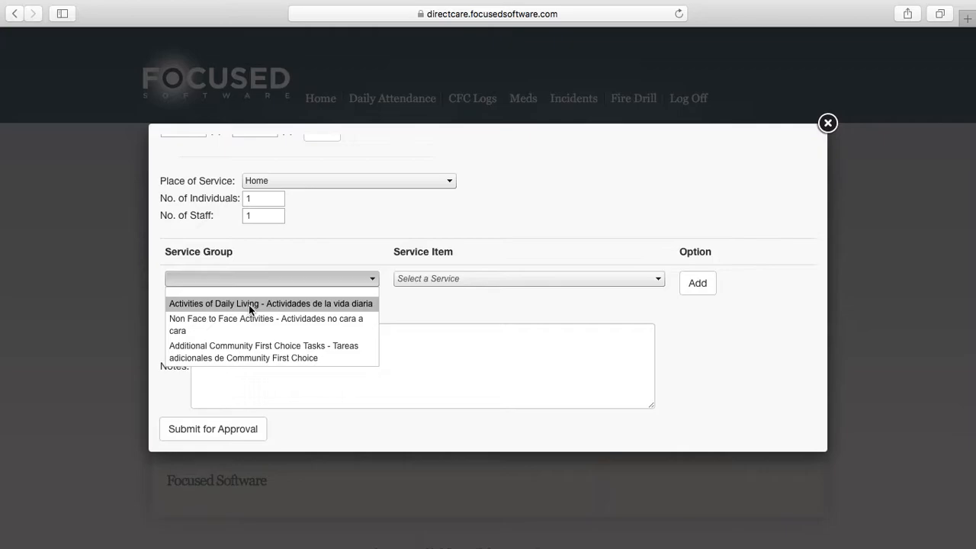
pyautogui.click(325, 304)
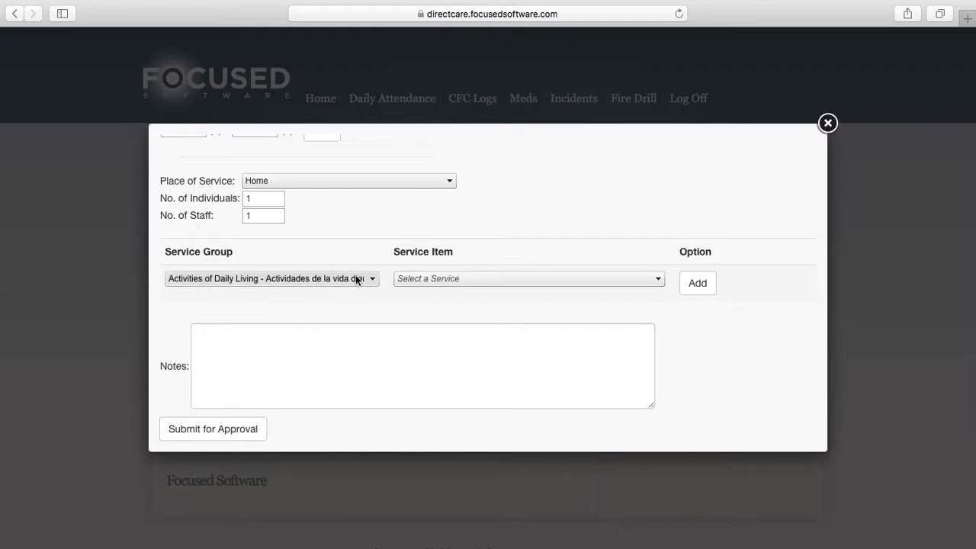
pyautogui.click(488, 278)
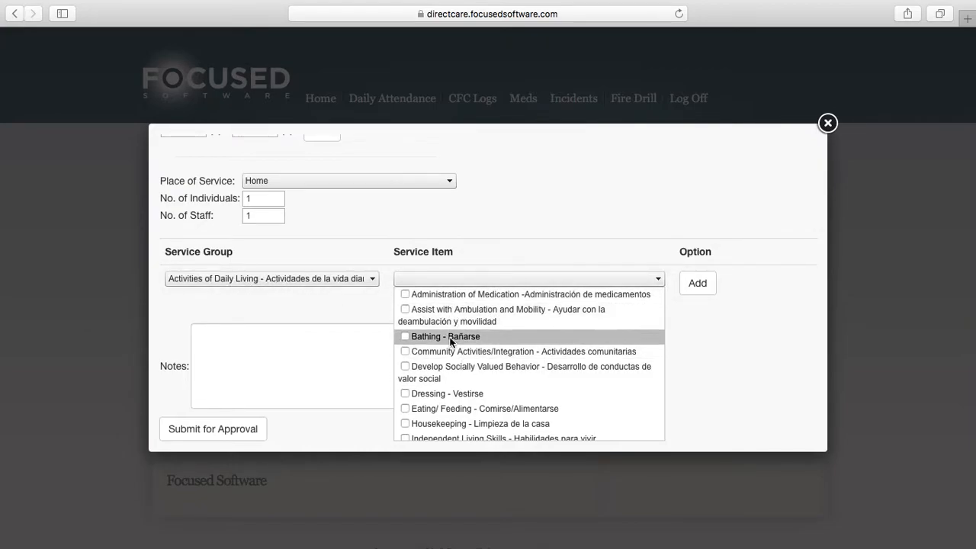
pyautogui.click(404, 336)
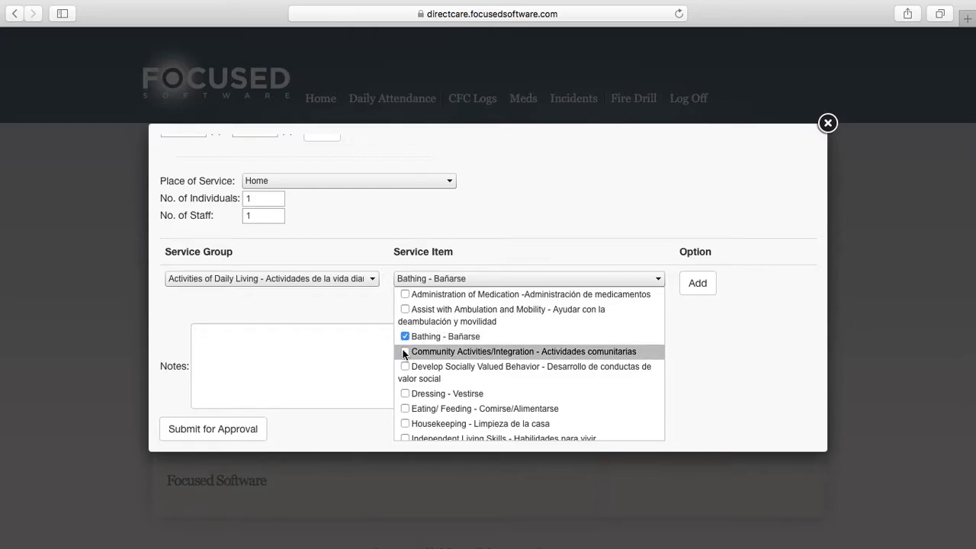
pyautogui.click(404, 310)
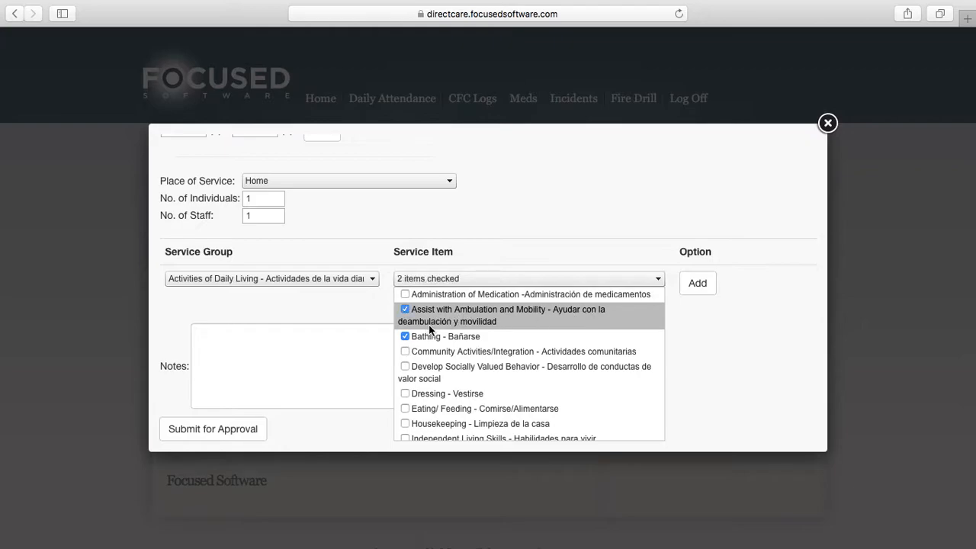
pyautogui.click(402, 395)
pyautogui.click(405, 410)
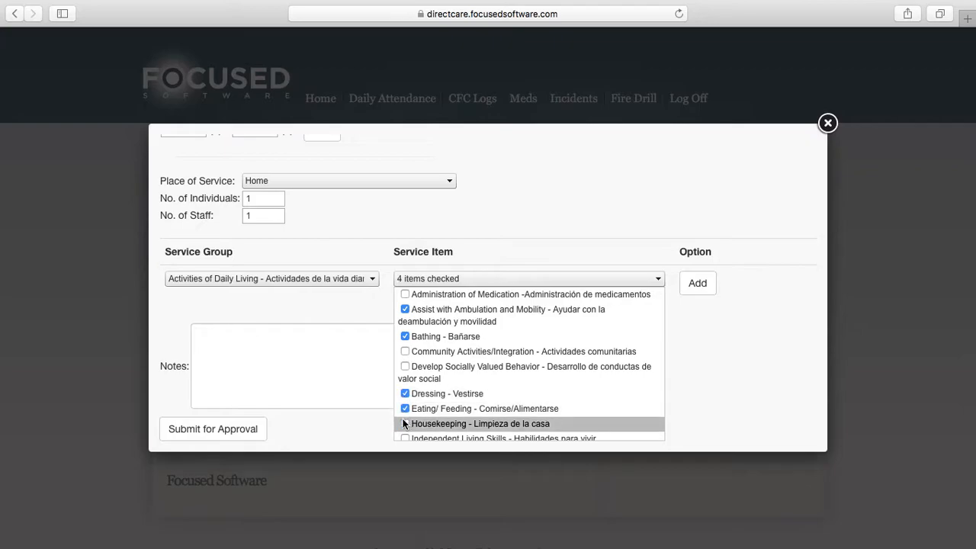
pyautogui.click(405, 423)
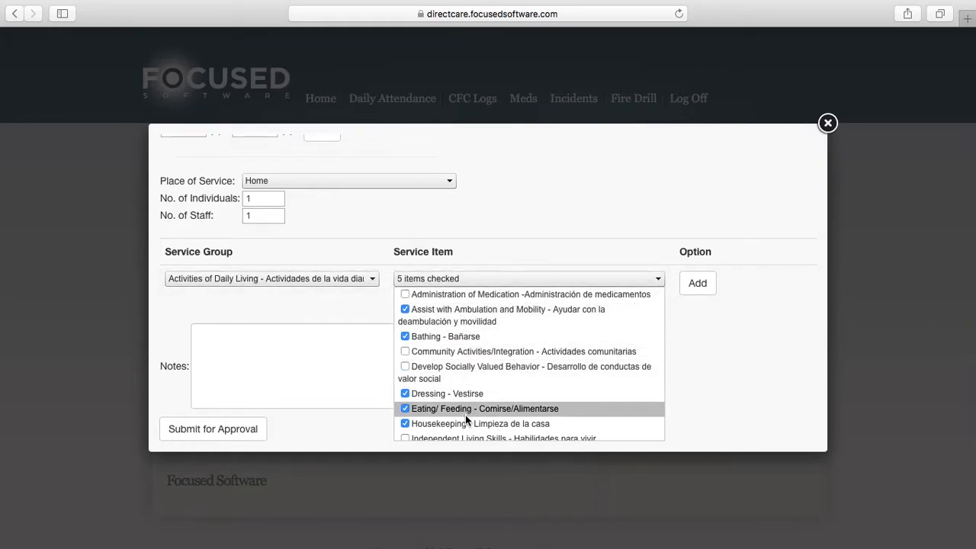
pyautogui.click(691, 287)
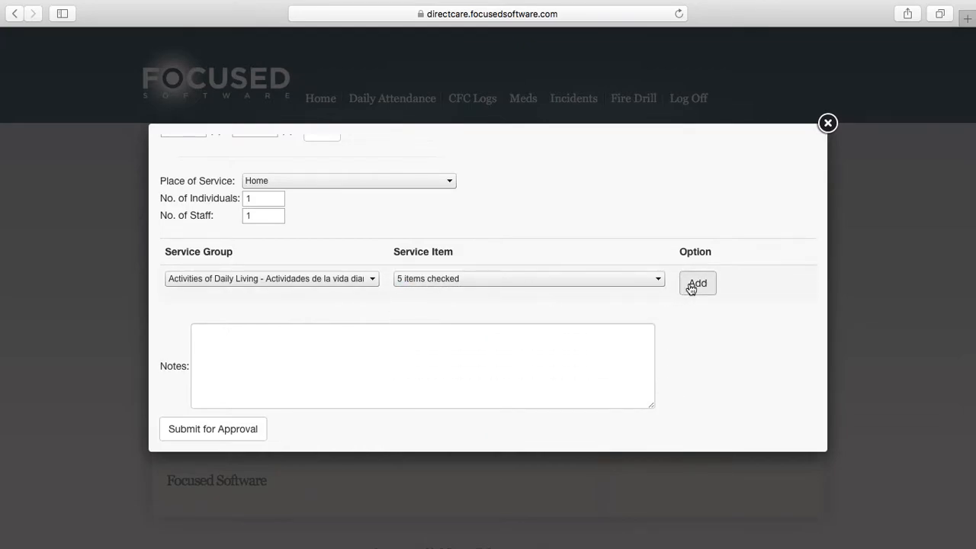
pyautogui.click(691, 286)
# Add the Non Face to Face Activities services Securing Transportation and Shopping for the Person to the log
pyautogui.scroll(-3, 397, 305)
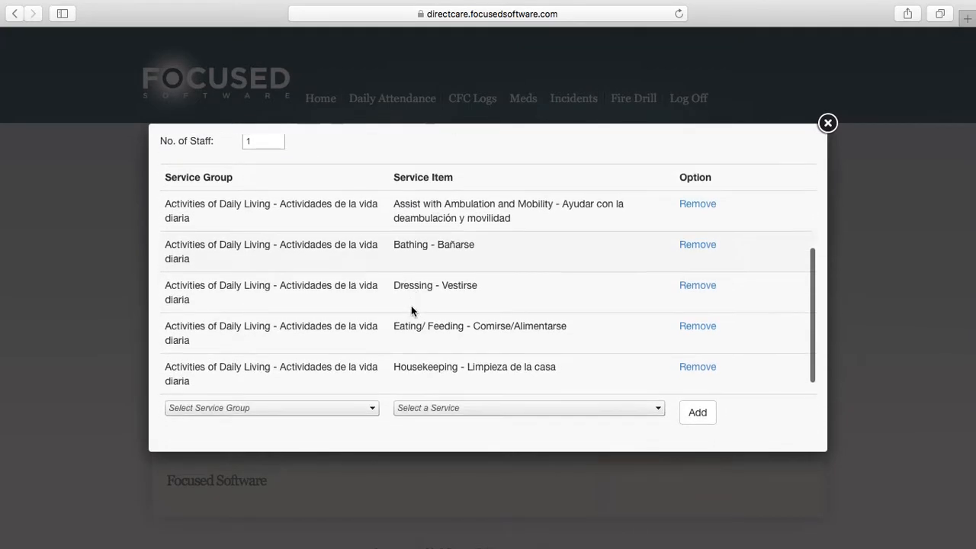
pyautogui.scroll(-3, 411, 310)
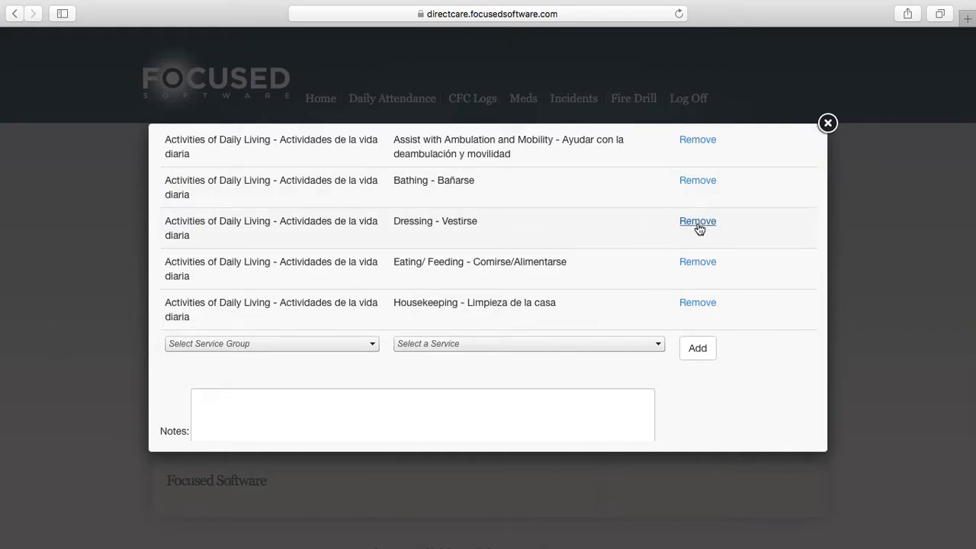
pyautogui.scroll(-2, 631, 260)
pyautogui.scroll(-1, 632, 261)
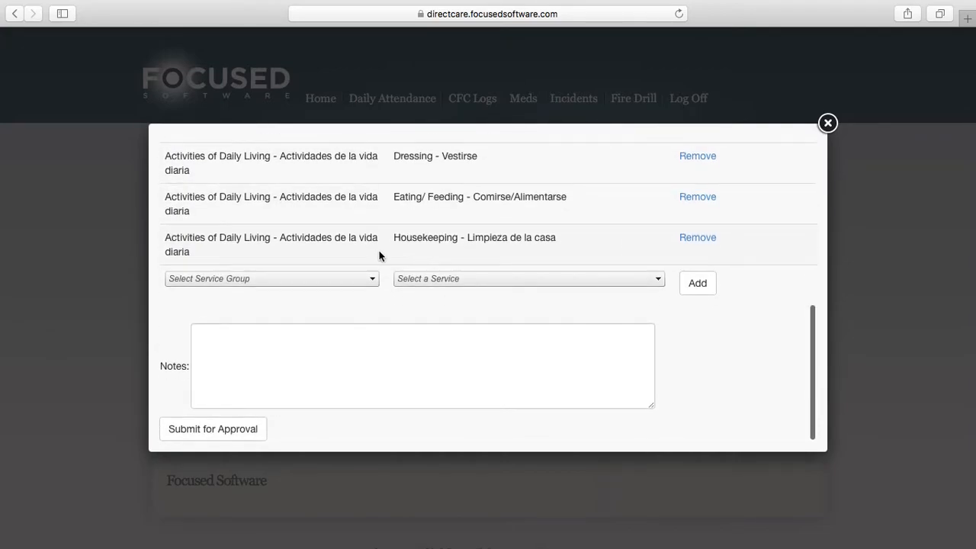
pyautogui.click(327, 278)
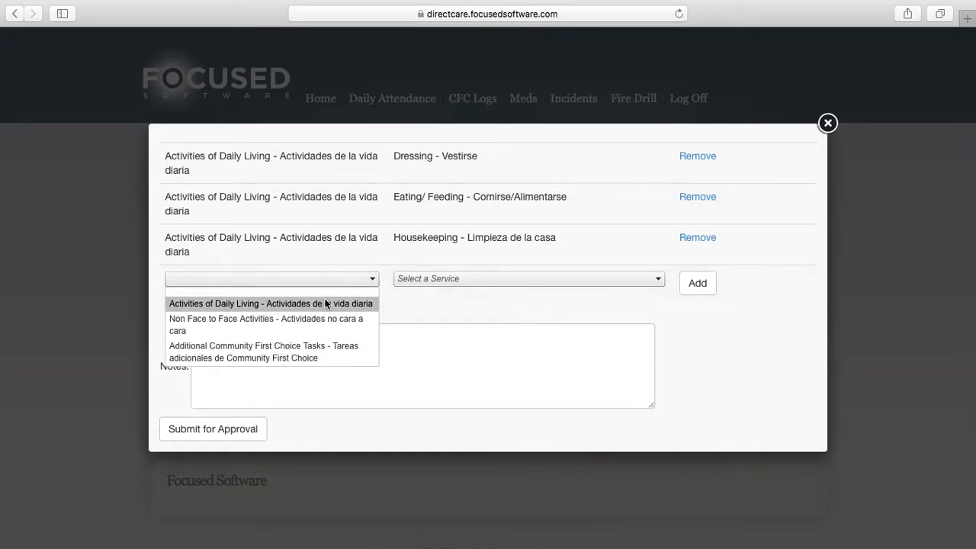
pyautogui.click(262, 324)
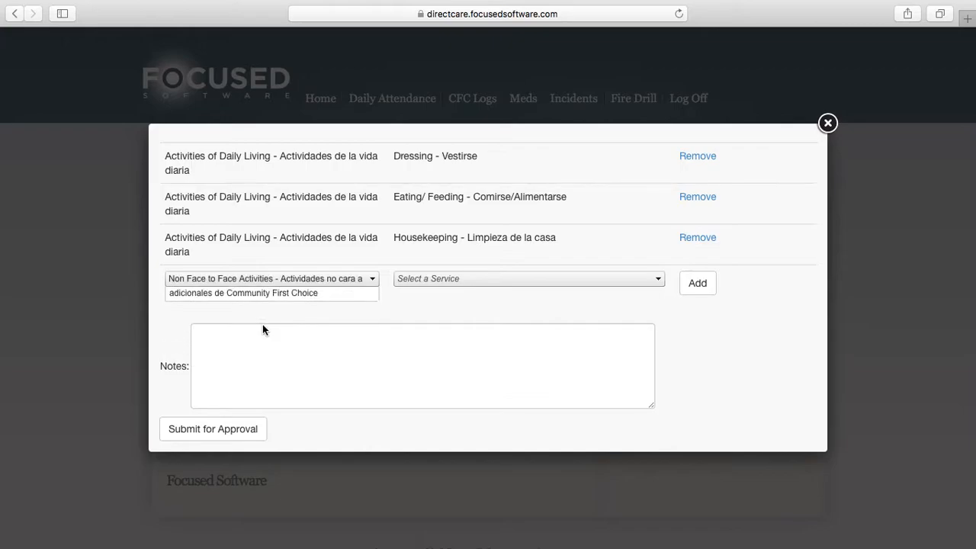
pyautogui.click(447, 279)
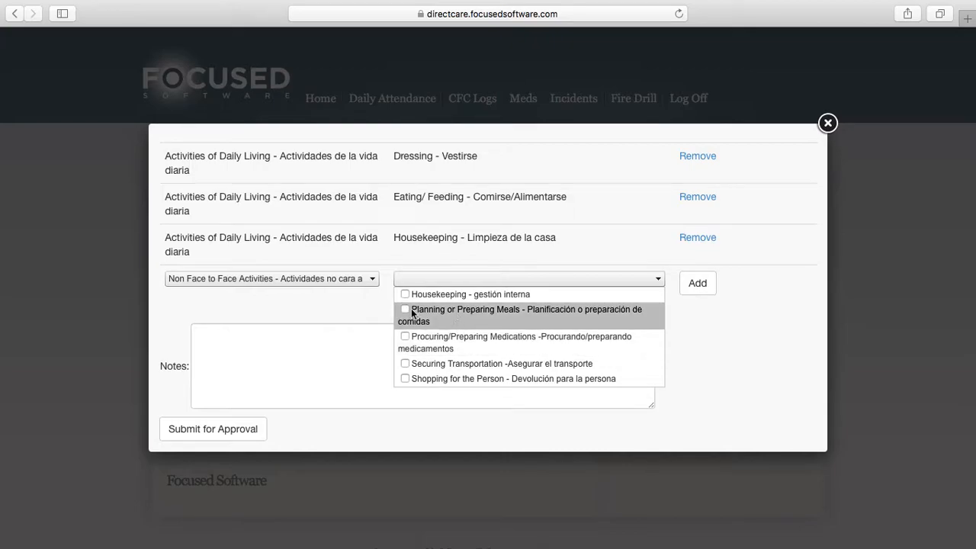
pyautogui.click(405, 364)
pyautogui.click(404, 379)
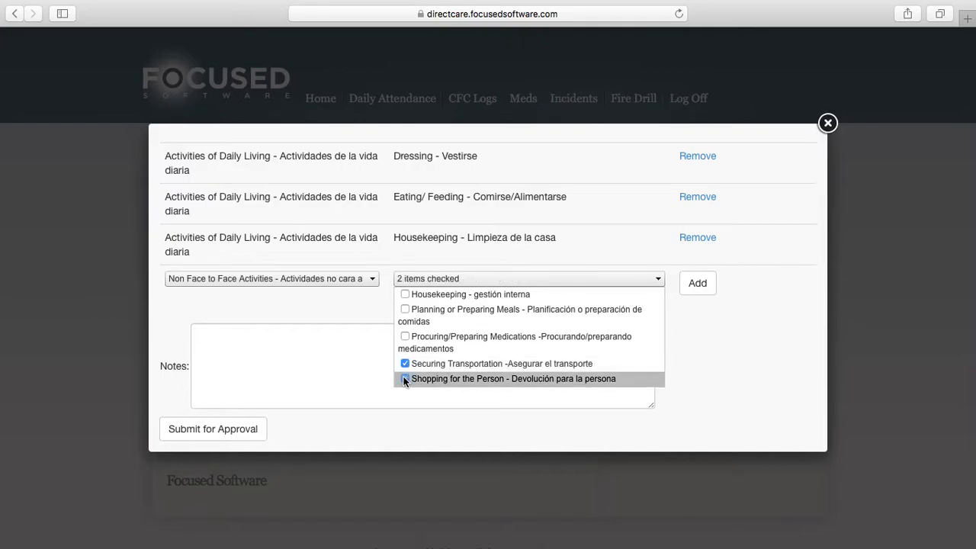
pyautogui.click(697, 283)
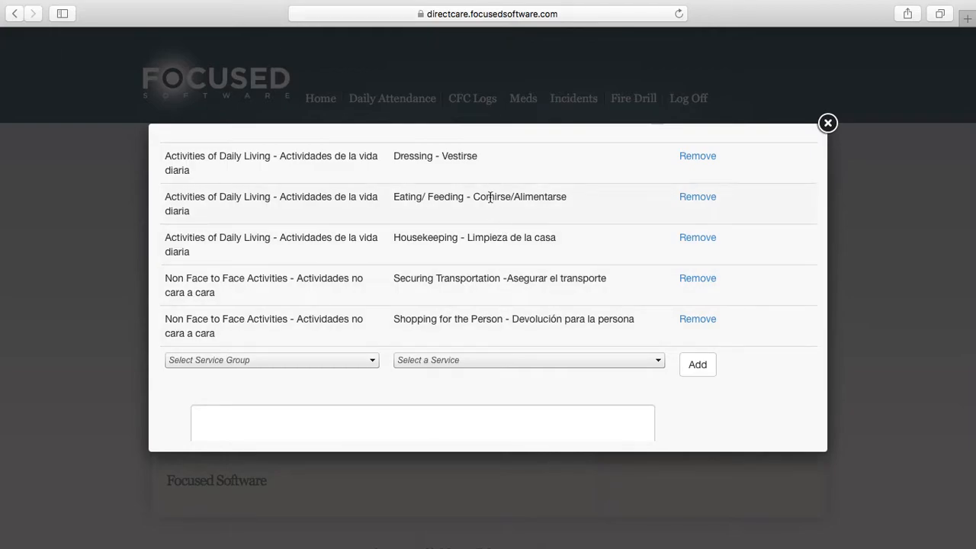
# Add the Assistance with Health-Related Tasks service from the Additional Community First Choice Tasks group to the log
pyautogui.scroll(-3, 473, 286)
pyautogui.click(372, 280)
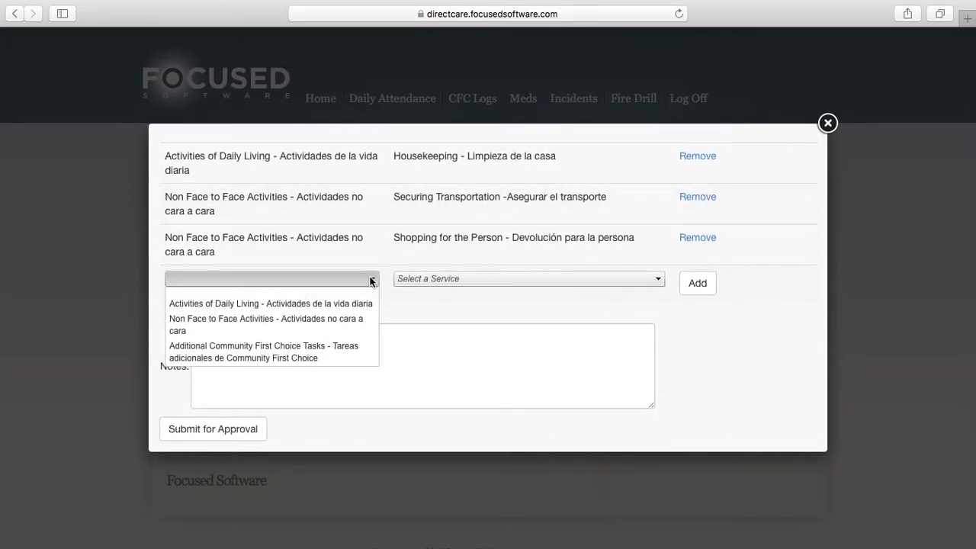
pyautogui.click(256, 347)
pyautogui.click(457, 279)
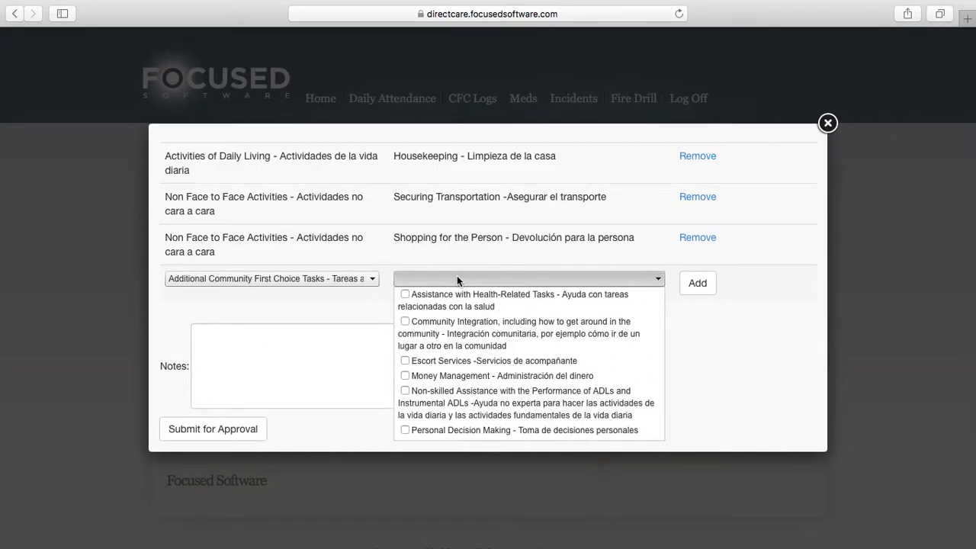
pyautogui.click(405, 297)
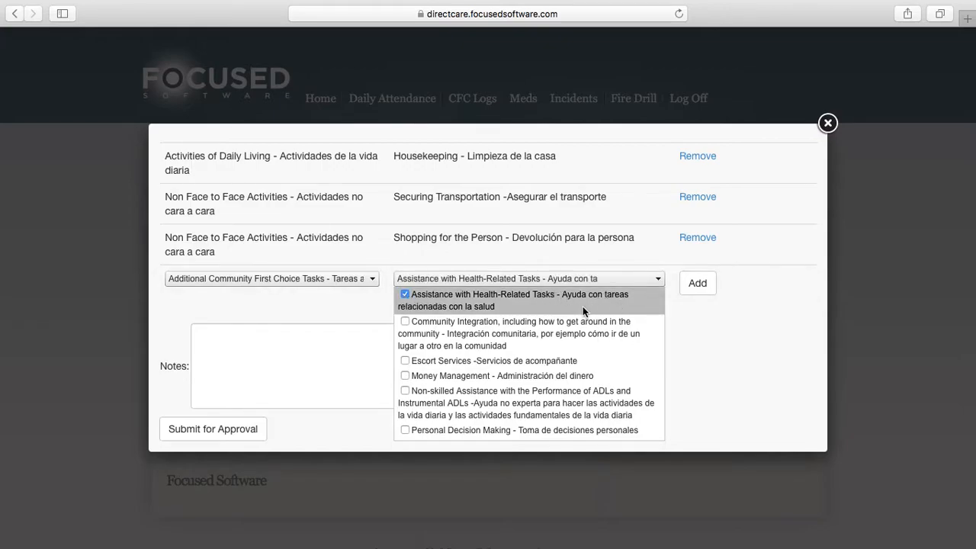
pyautogui.click(697, 283)
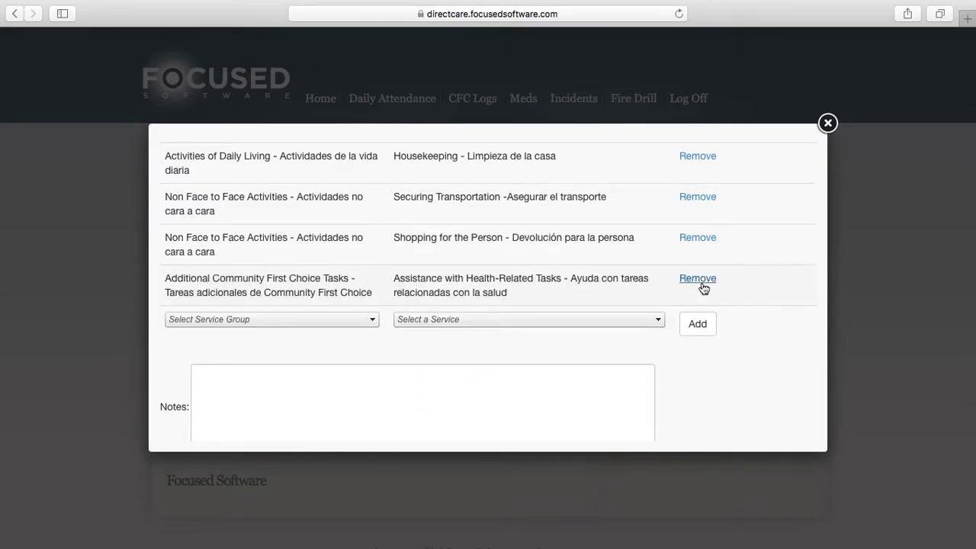
# Enter the note "Narrative text. Went shopping and took care of" followed by the client's first name and a period
pyautogui.click(377, 383)
pyautogui.write('Narrative text. W')
pyautogui.press('BackSpace')
pyautogui.write('Went shopping and ')
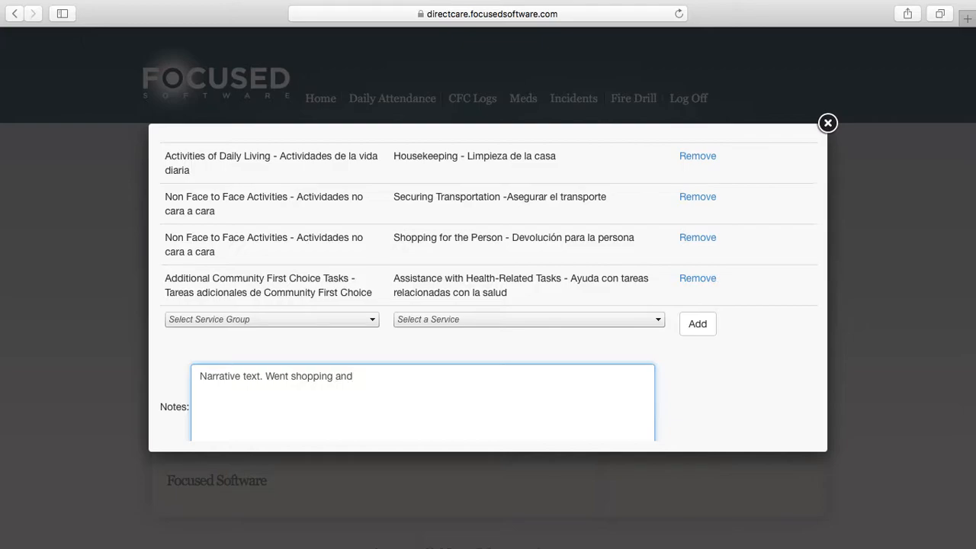
pyautogui.write('took care of Johan.')
# Review the date, times and services entered in the log and submit it for approval
pyautogui.scroll(-2, 421, 364)
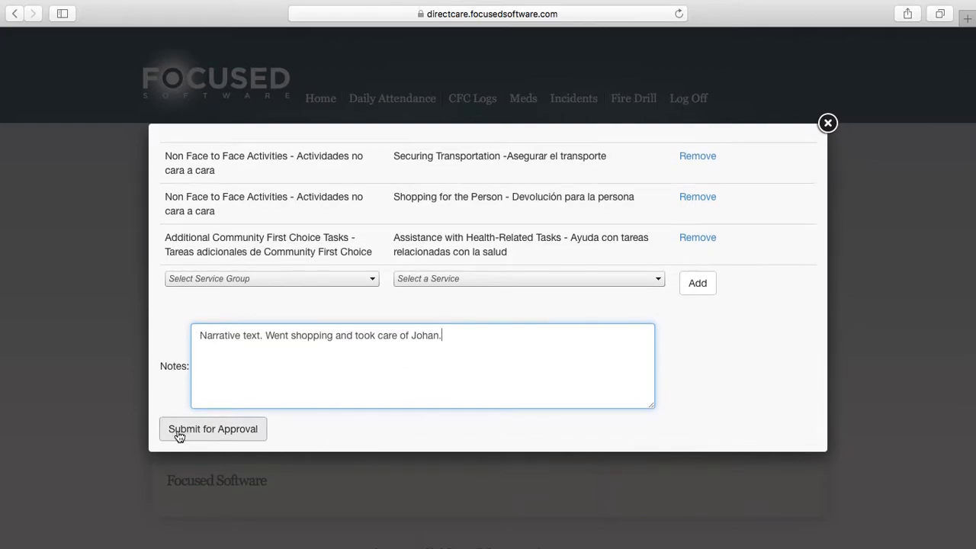
pyautogui.click(246, 425)
pyautogui.scroll(10, 312, 251)
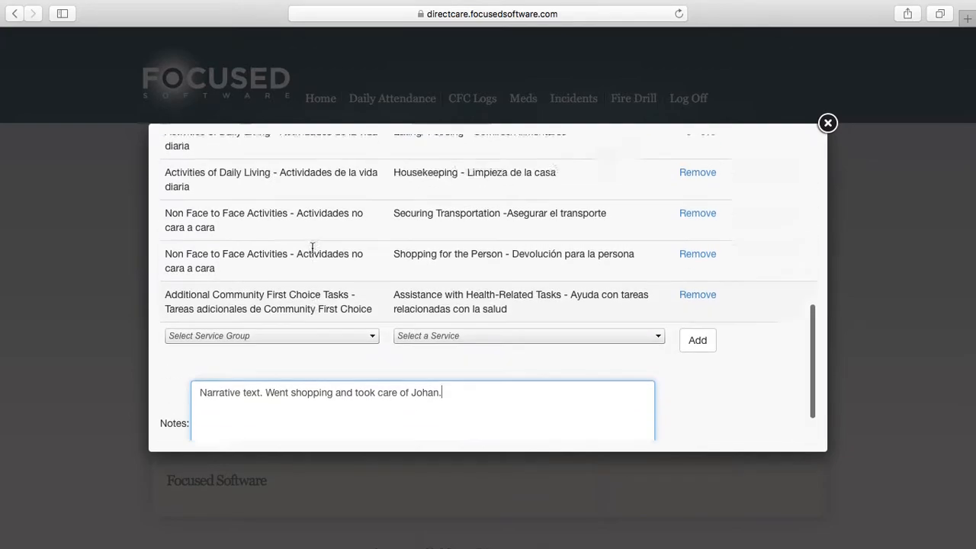
pyautogui.click(291, 207)
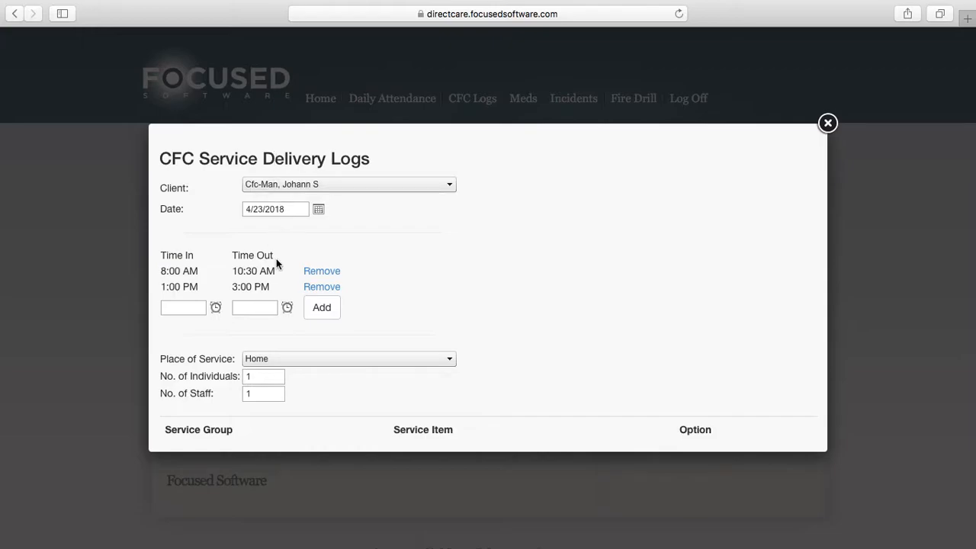
pyautogui.scroll(-5, 277, 263)
pyautogui.scroll(-10, 315, 323)
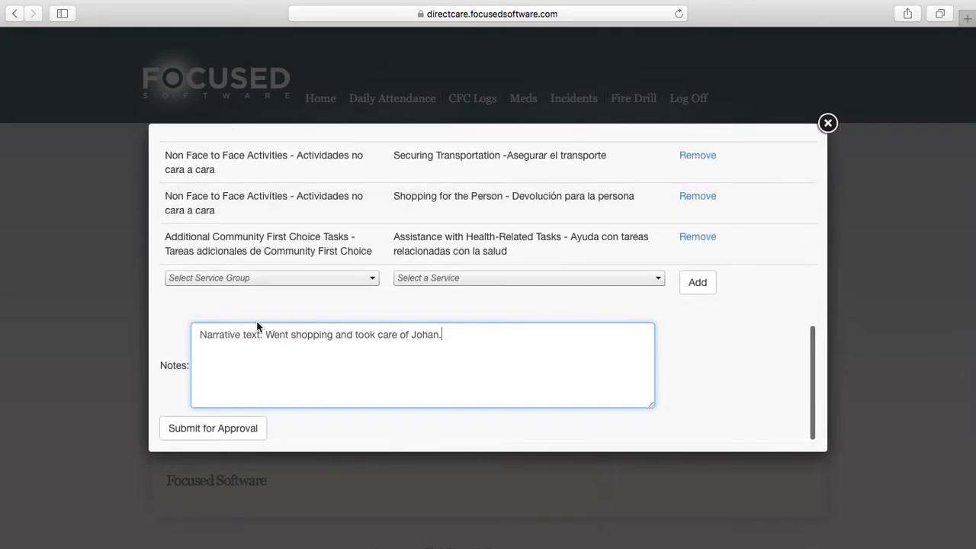
pyautogui.click(221, 430)
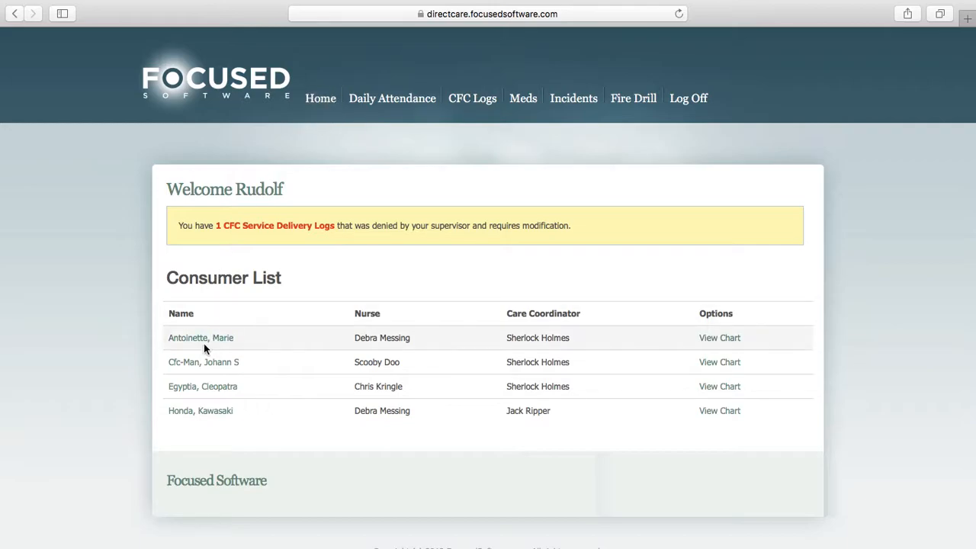
# Open the chart of the second client in the consumer list and examine the statuses of the service delivery logs
pyautogui.click(191, 369)
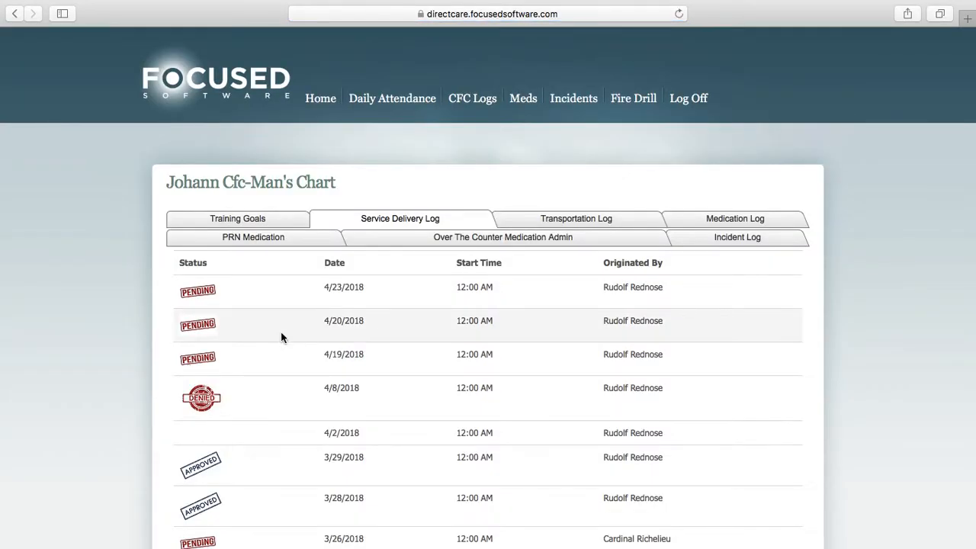
pyautogui.scroll(-3, 282, 332)
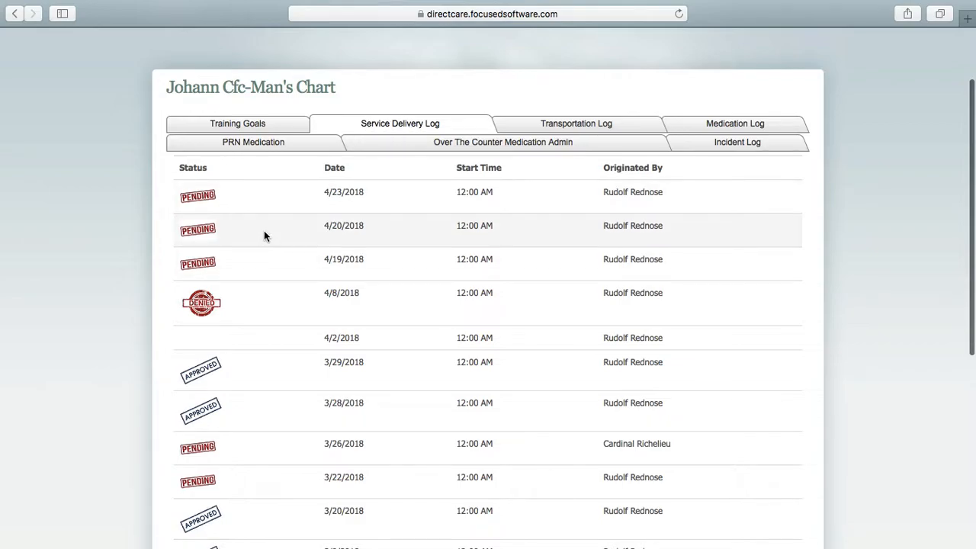
pyautogui.scroll(-3, 247, 368)
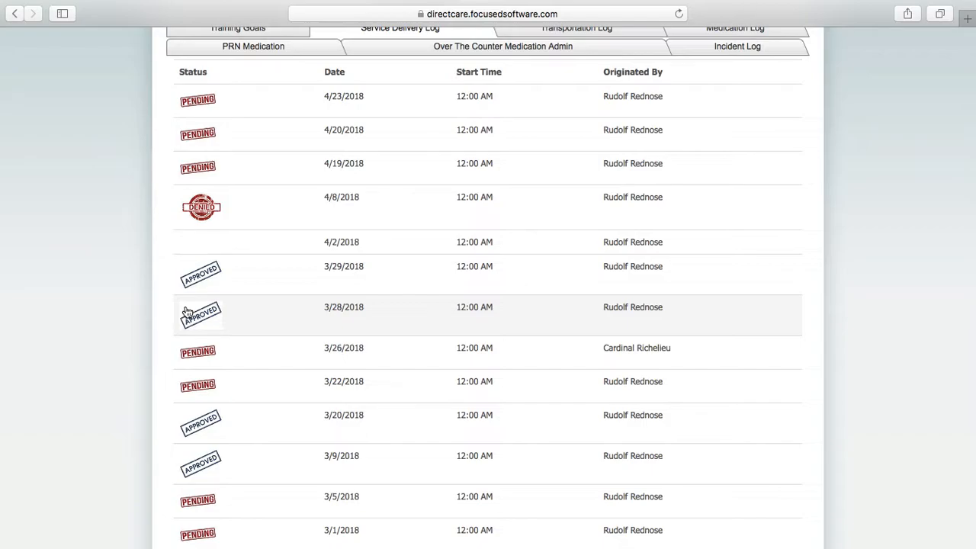
pyautogui.scroll(1, 186, 312)
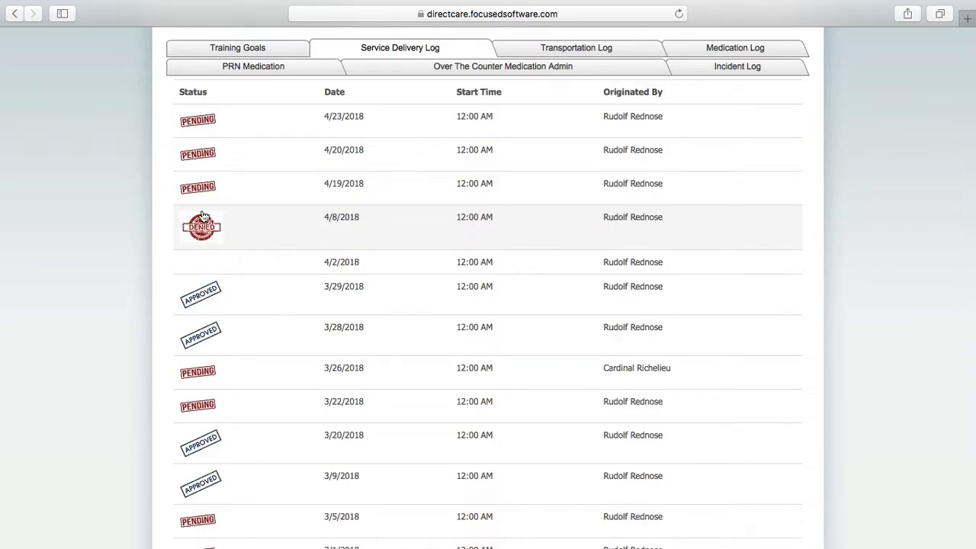
pyautogui.scroll(1, 193, 233)
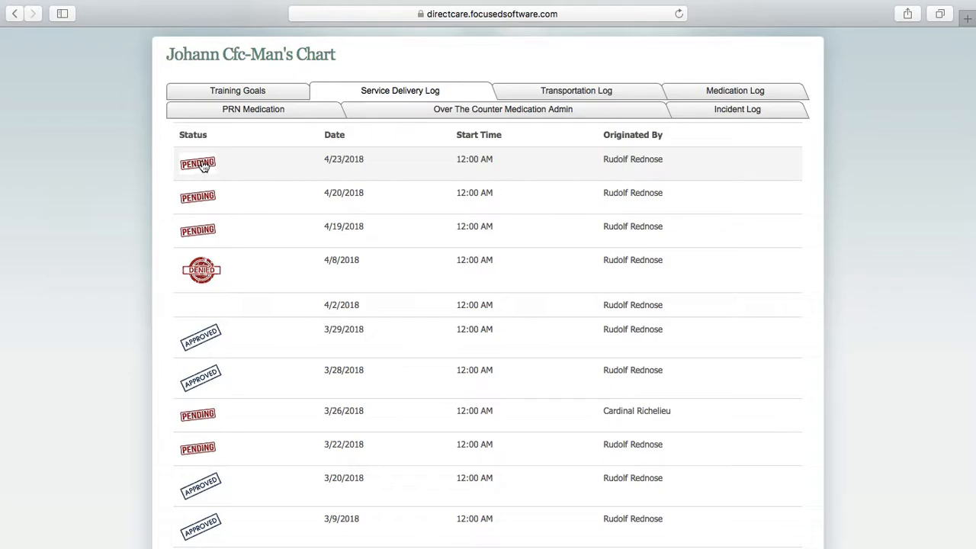
# Reopen the pending 4/23/2018 service delivery log, review its entries and resubmit it for approval
pyautogui.click(204, 166)
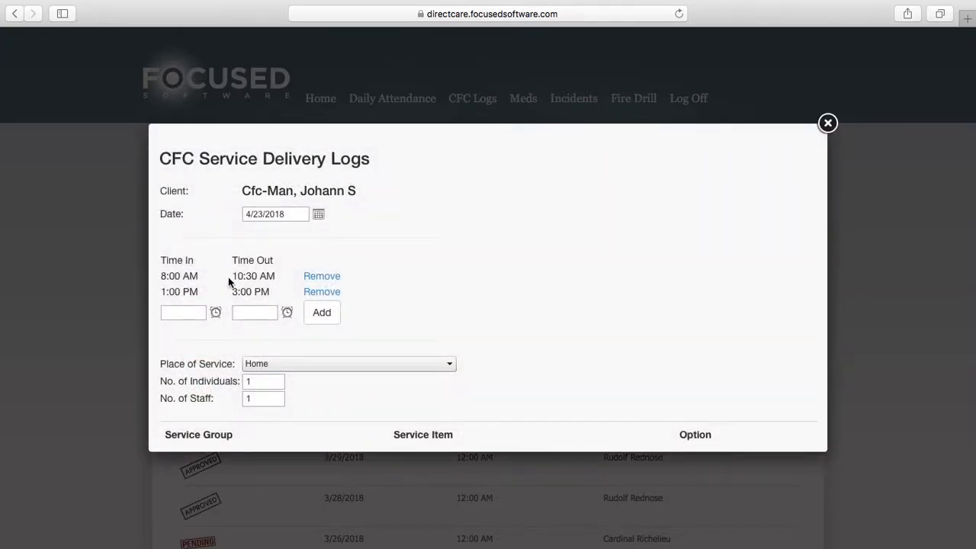
pyautogui.scroll(-5, 440, 279)
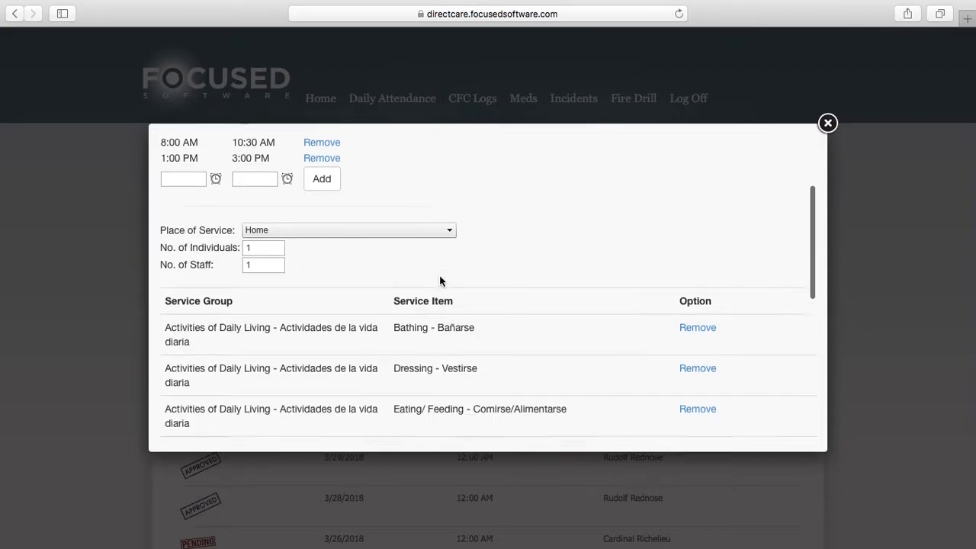
pyautogui.scroll(-2, 439, 279)
pyautogui.scroll(-5, 486, 322)
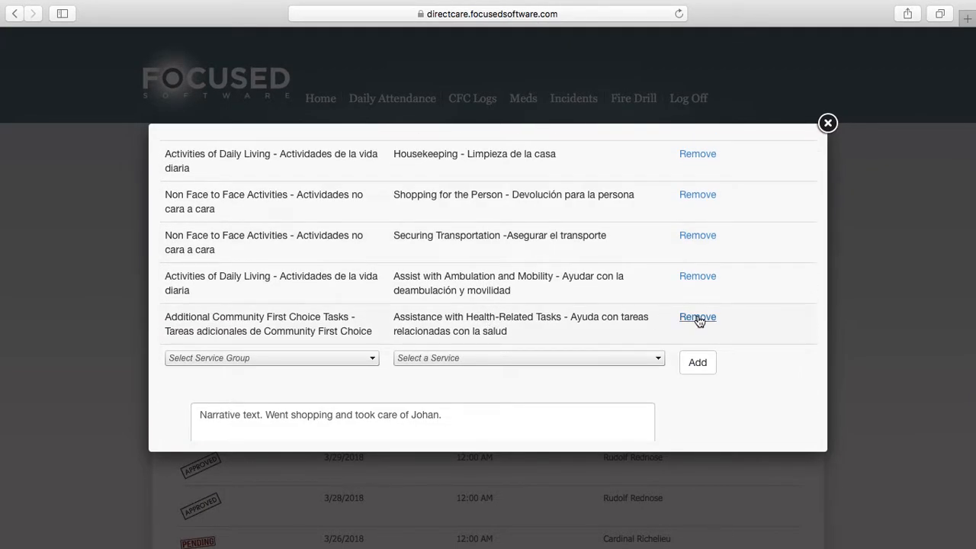
pyautogui.scroll(-2, 580, 323)
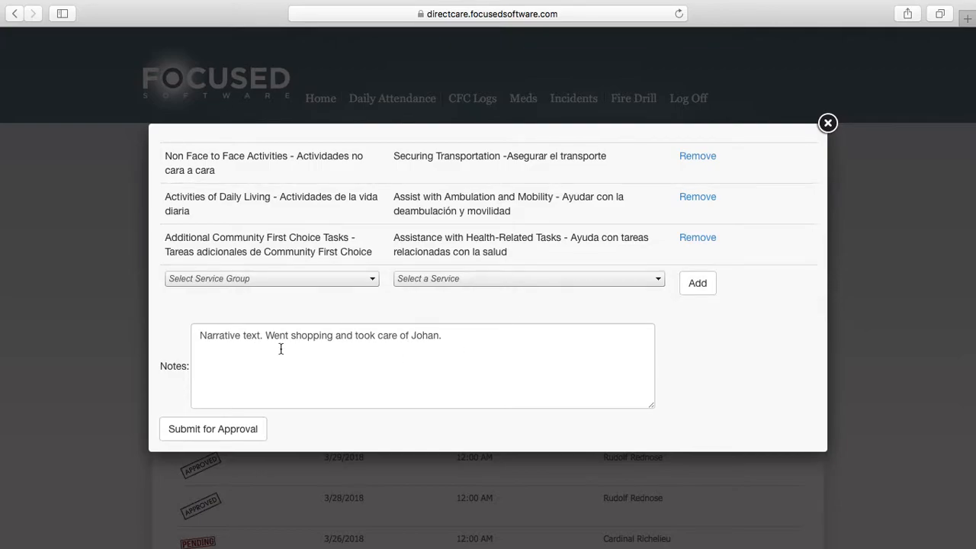
pyautogui.click(217, 428)
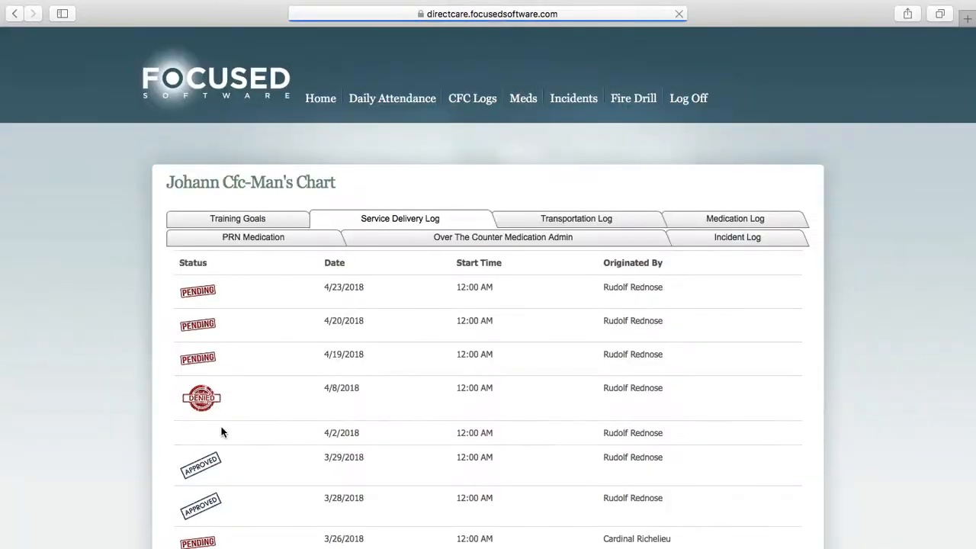